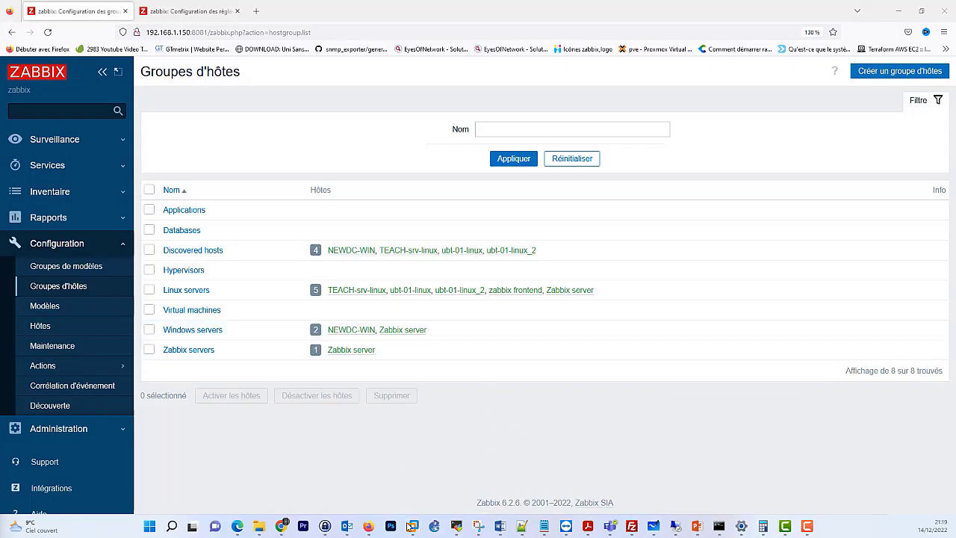
Check the Windows server 2022 virtual machine in VMware Workstation and return to Zabbix.
mouse_move(412, 528)
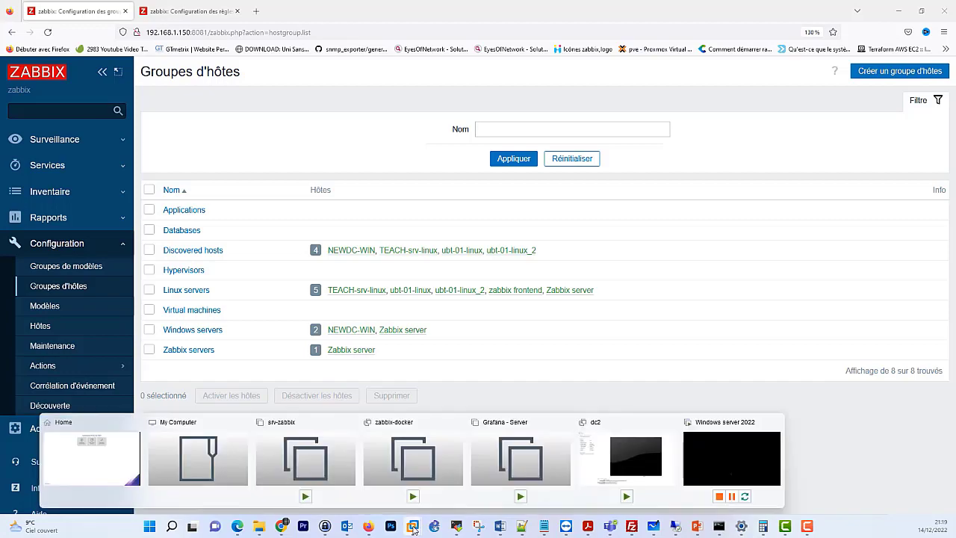
left_click(728, 478)
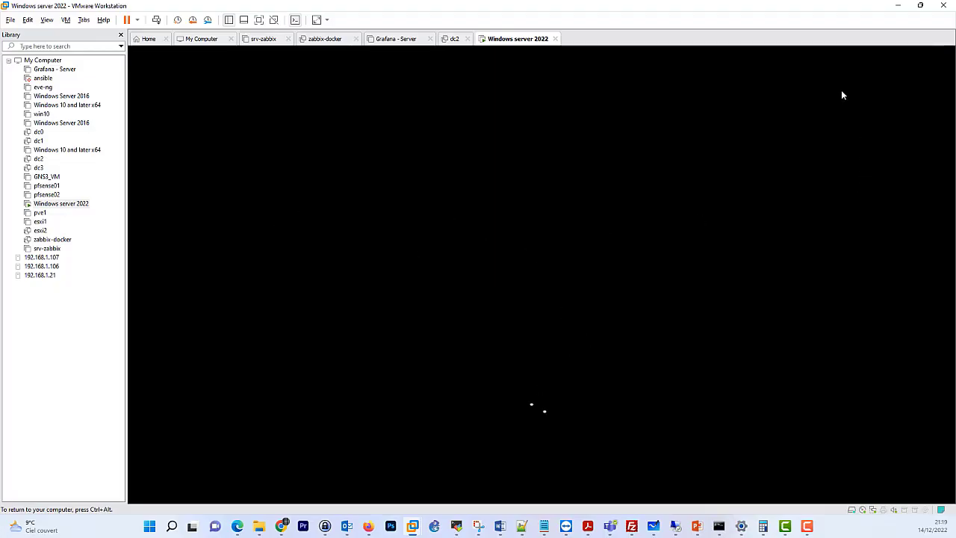
left_click(897, 5)
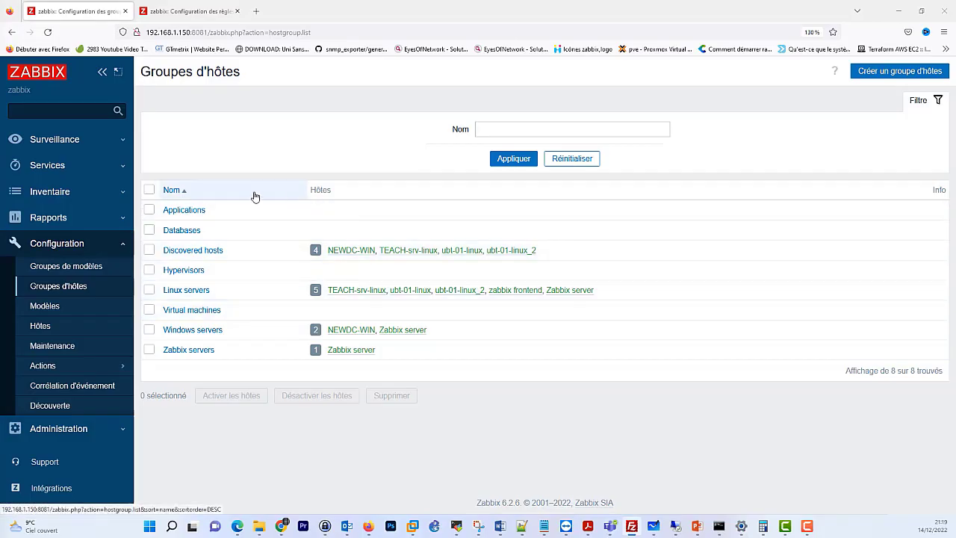
Create a new autoregistration action (Actions d'enregistrement automatique) named "découverte automatique".
left_click(102, 370)
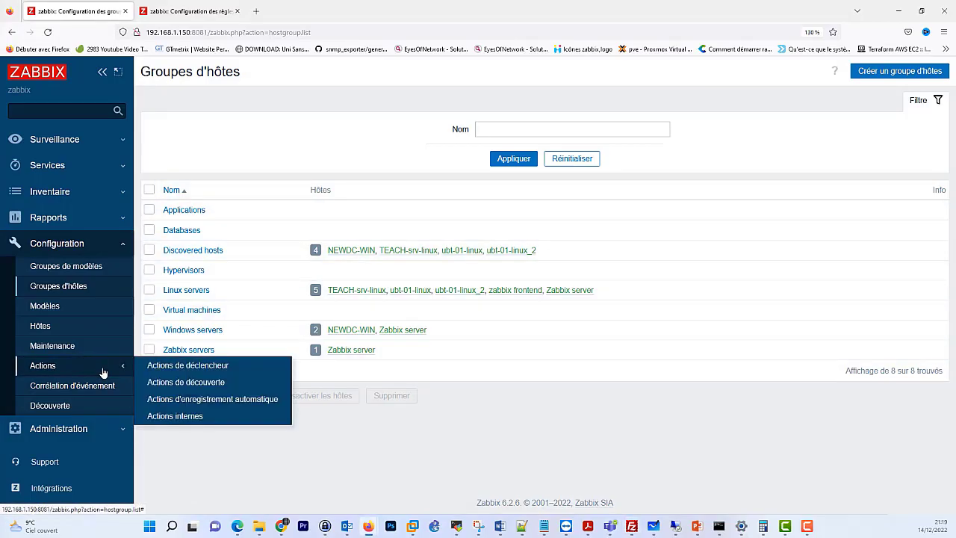
left_click(240, 404)
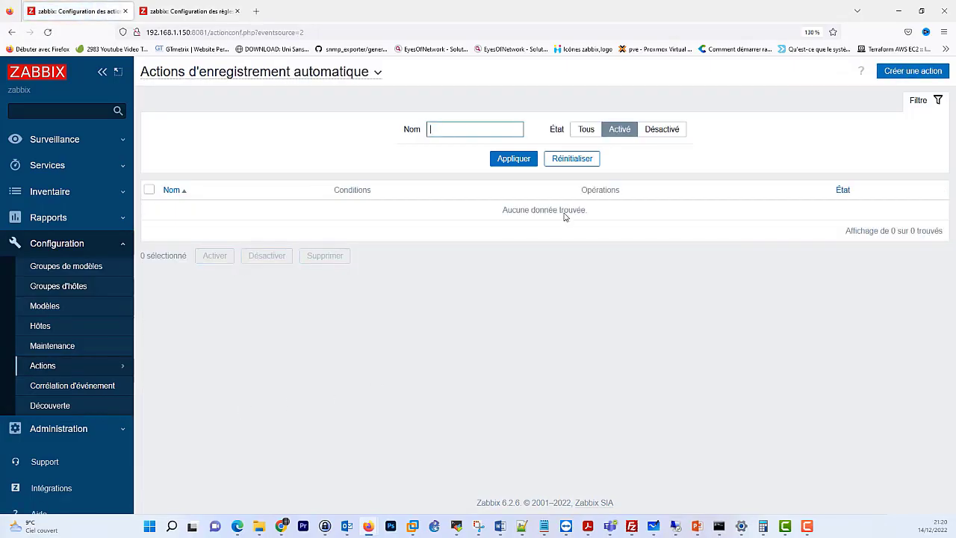
left_click(903, 71)
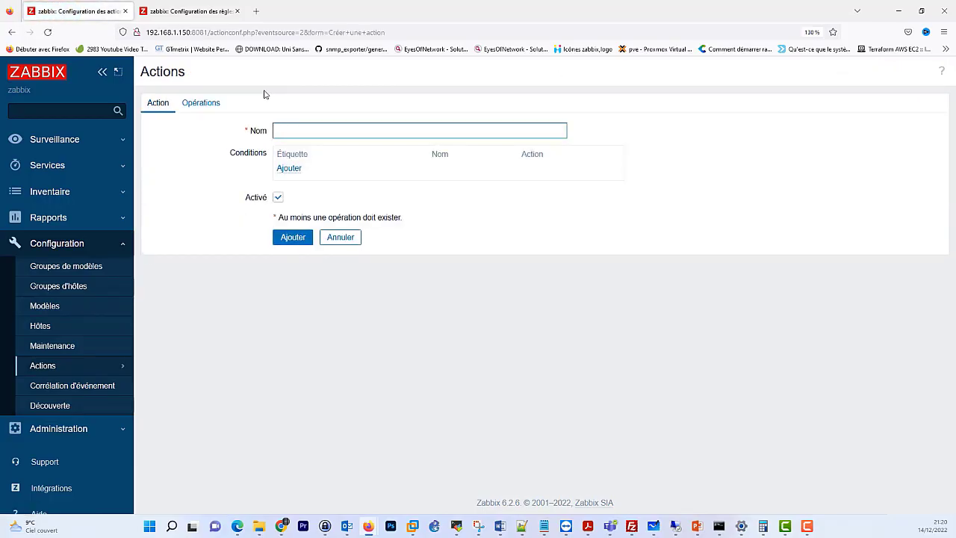
type("dé")
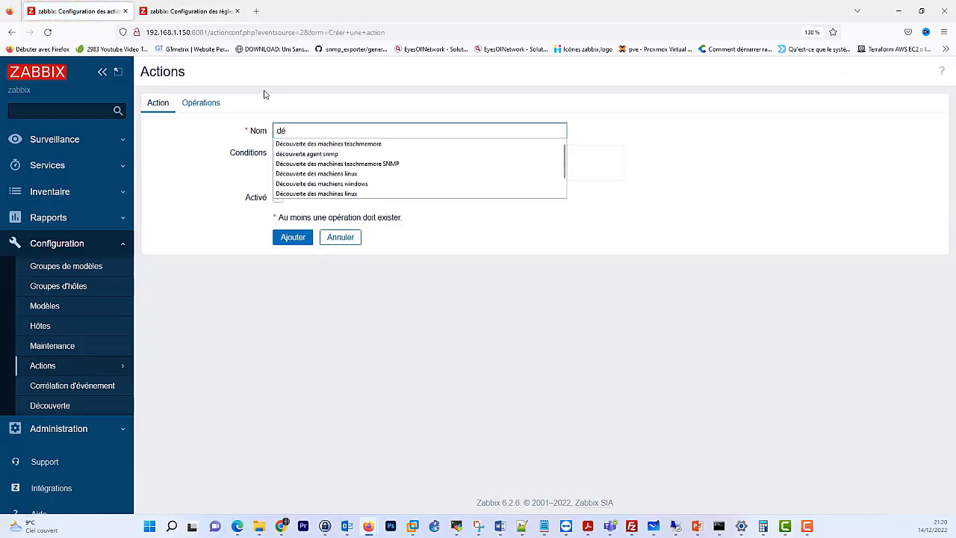
type("couverte automatique")
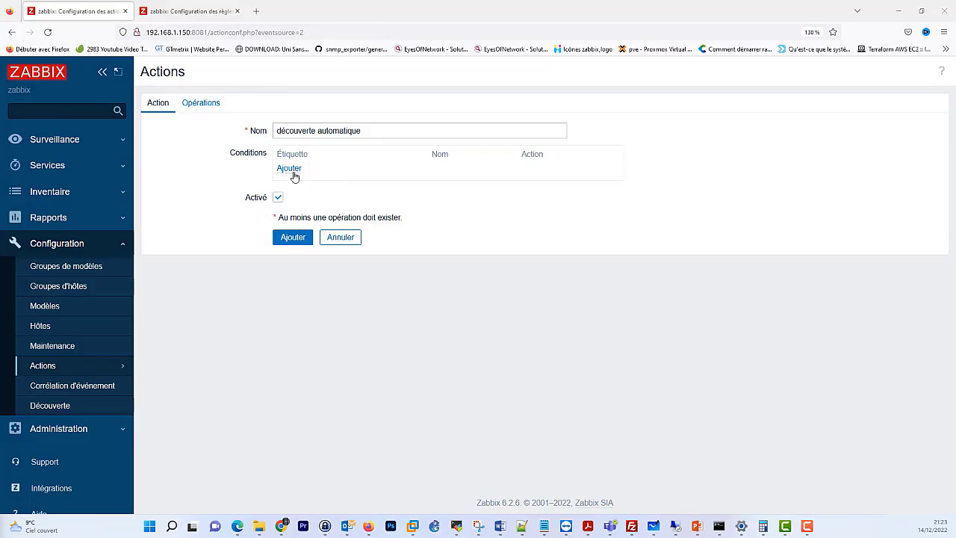
Add a condition to the action requiring the host metadata (Métadonnées de l'hôte) to contain "windows".
left_click(289, 168)
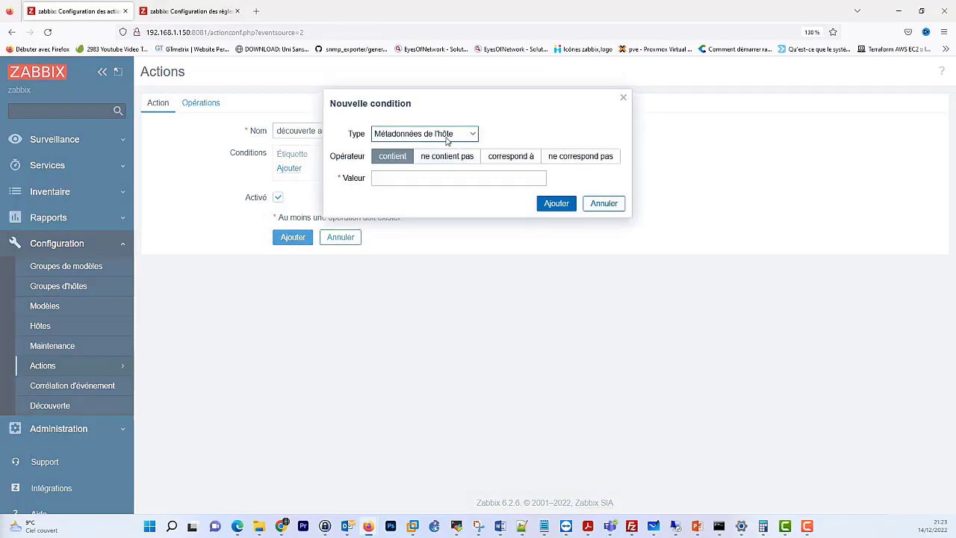
left_click(393, 180)
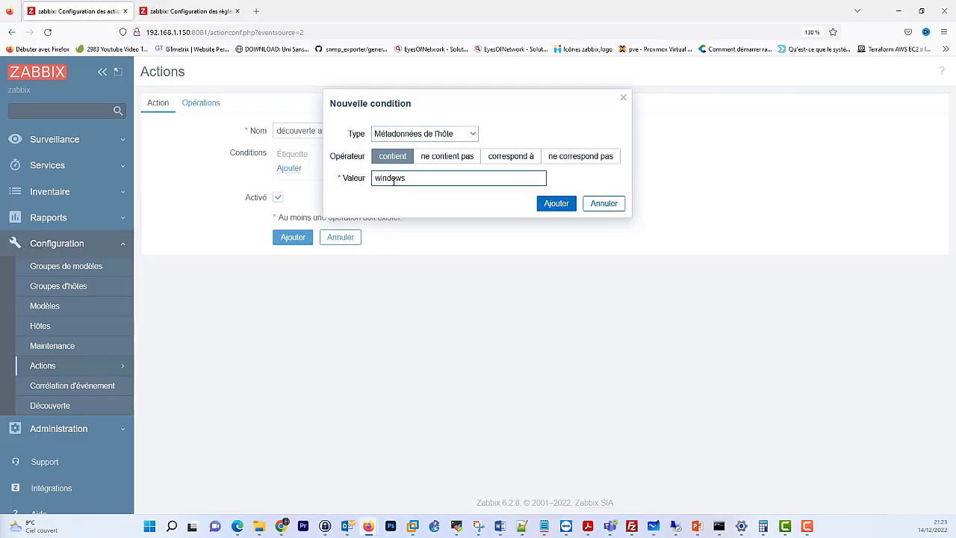
left_click(559, 207)
Add a "Lier au modèle" operation with the template "Windows by Zabbix agent" and save the action.
left_click(205, 103)
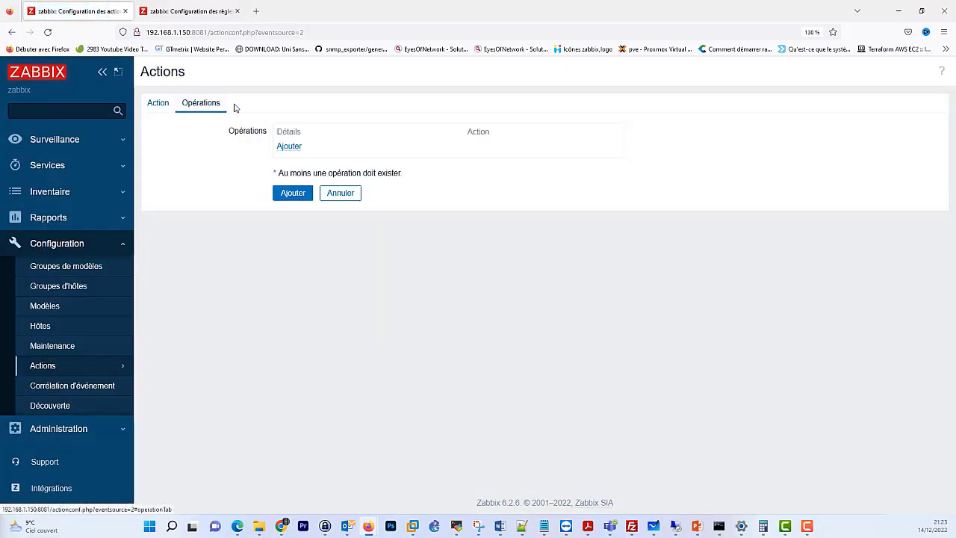
left_click(290, 147)
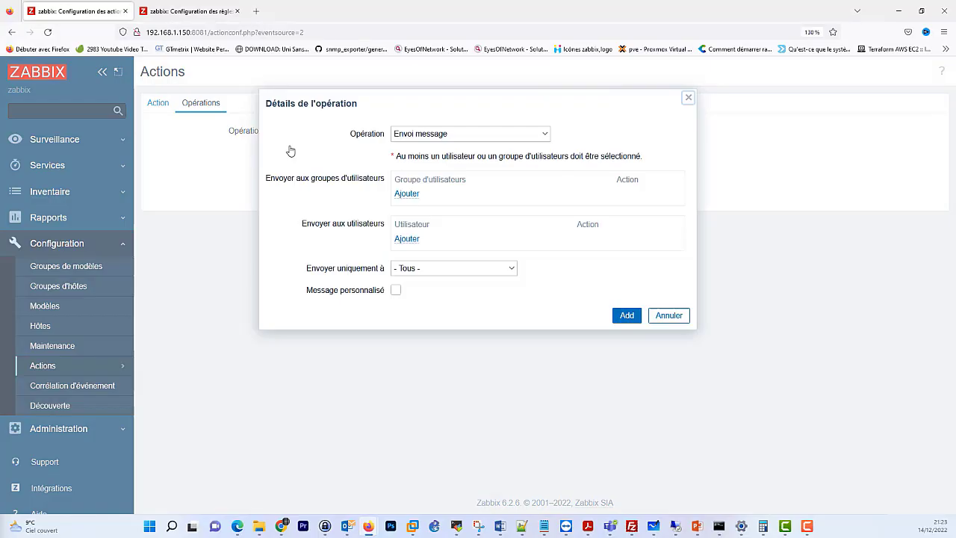
left_click(451, 137)
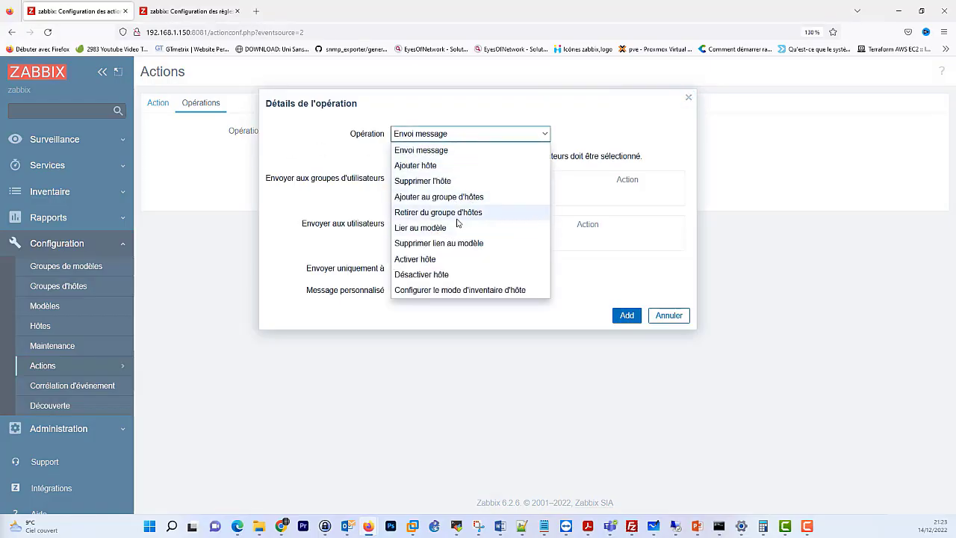
left_click(425, 228)
left_click(499, 156)
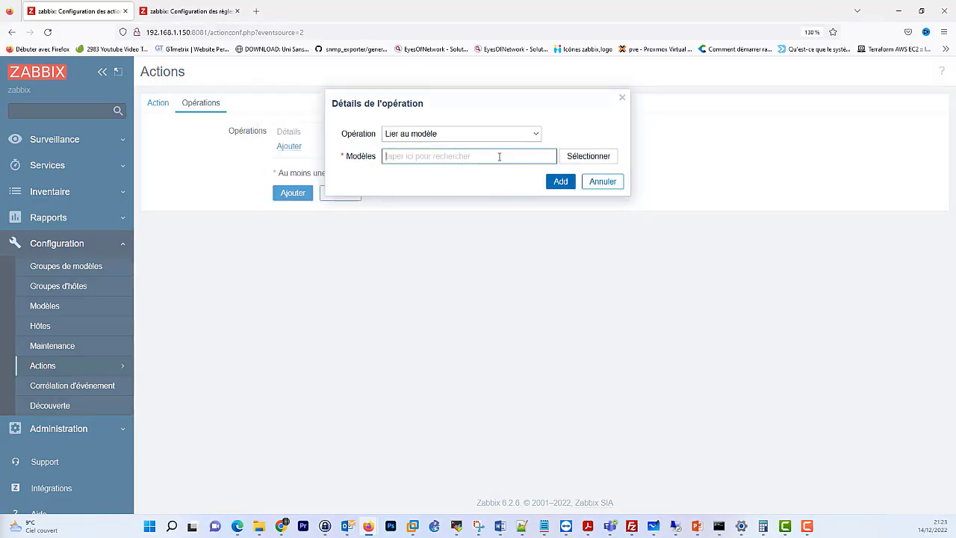
type("wi")
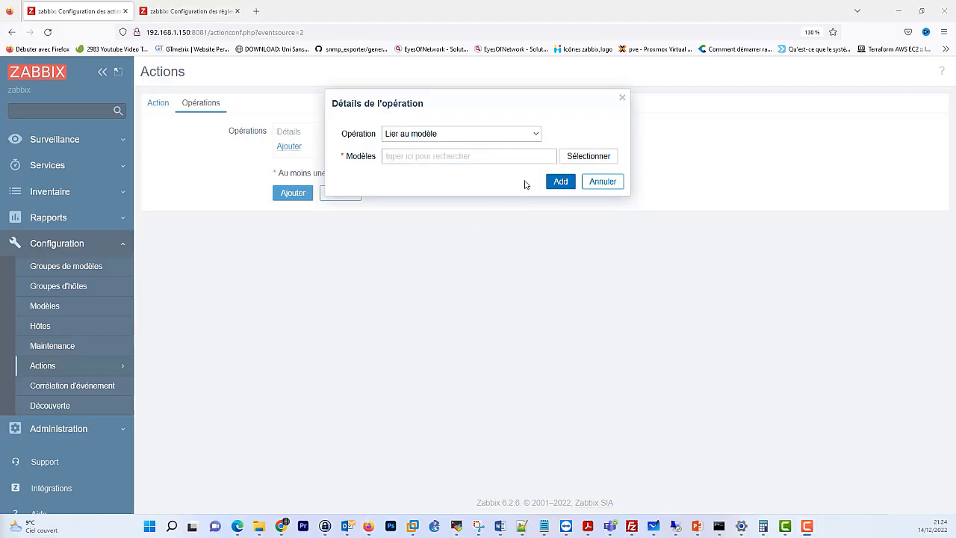
left_click(452, 159)
type("win")
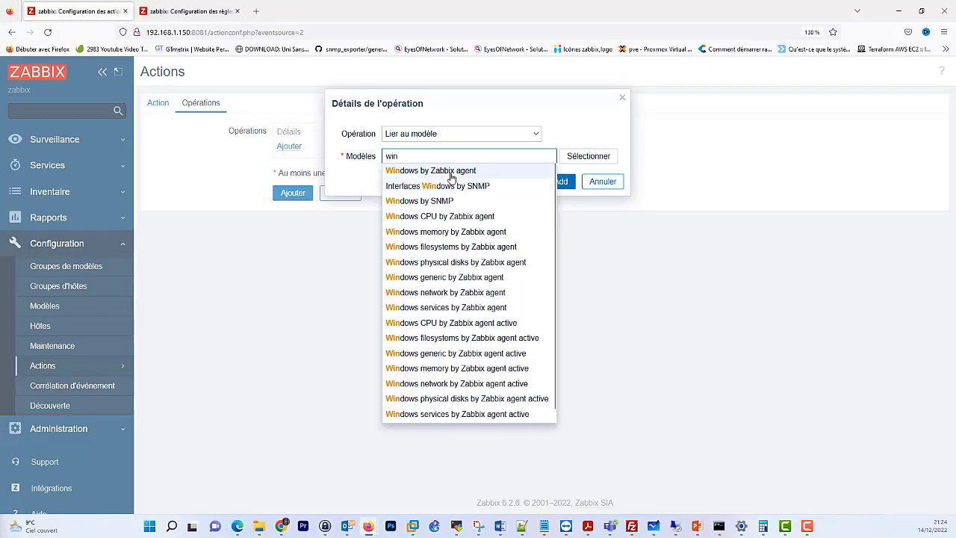
left_click(451, 171)
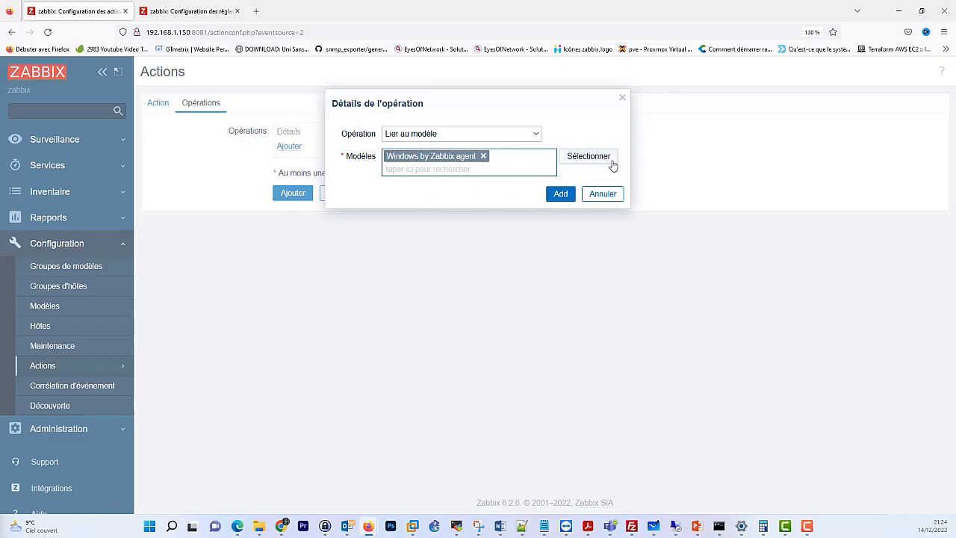
left_click(560, 194)
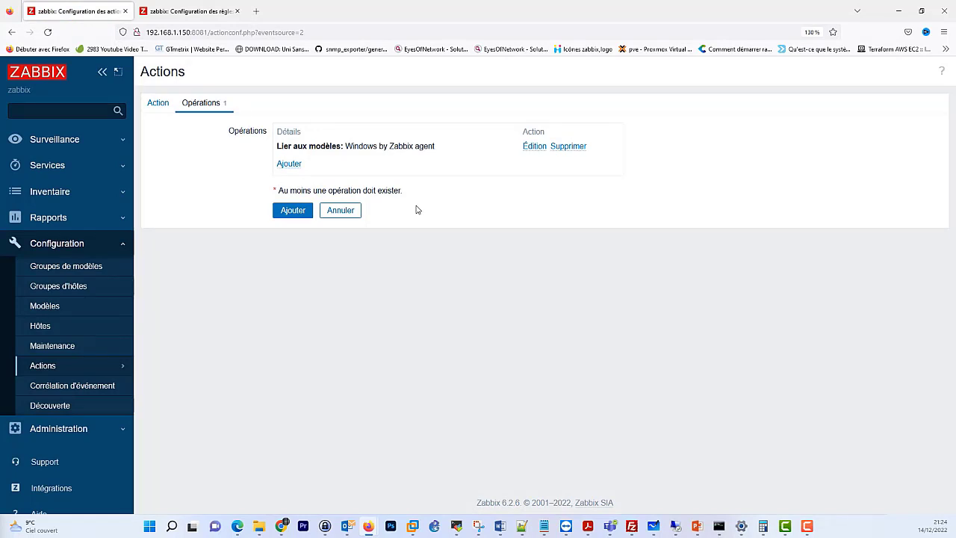
left_click(292, 210)
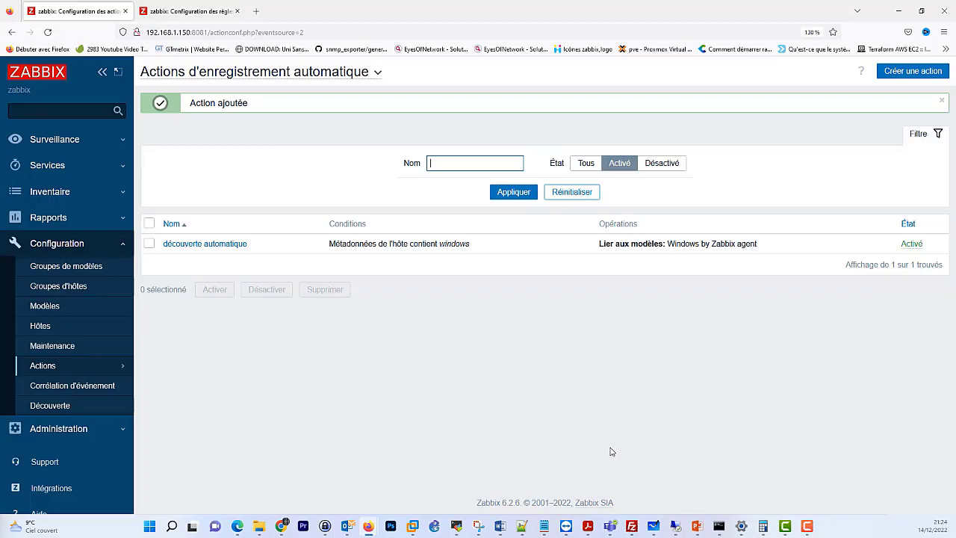
Switch to the Windows server 2022 VM in VMware Workstation, sign in with the administrator account password, and clear Server Manager from the desktop.
left_click(413, 530)
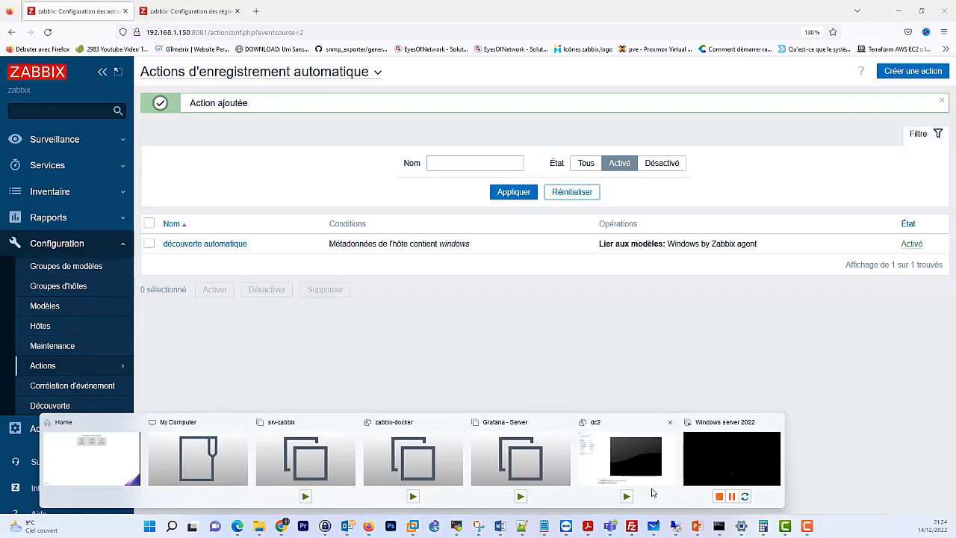
left_click(712, 454)
left_click(529, 326)
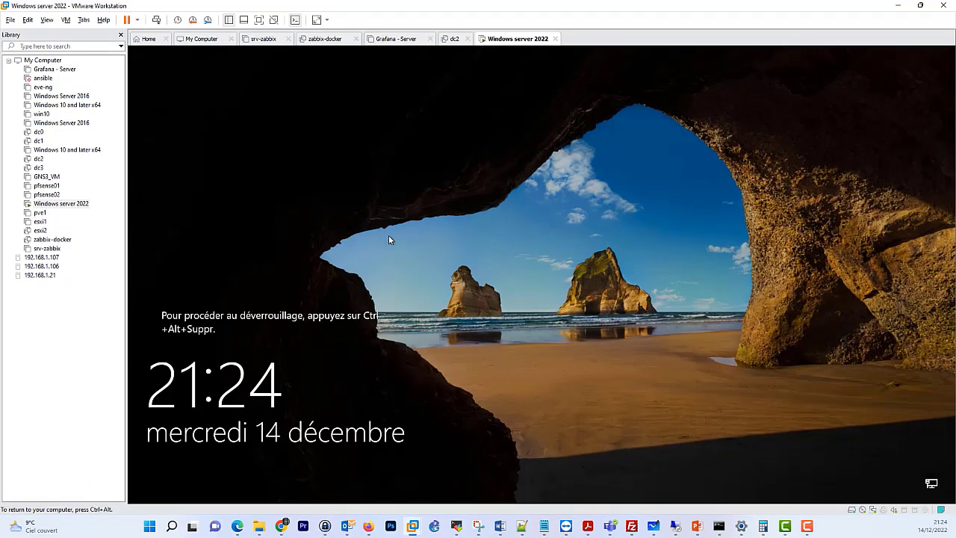
left_click(156, 20)
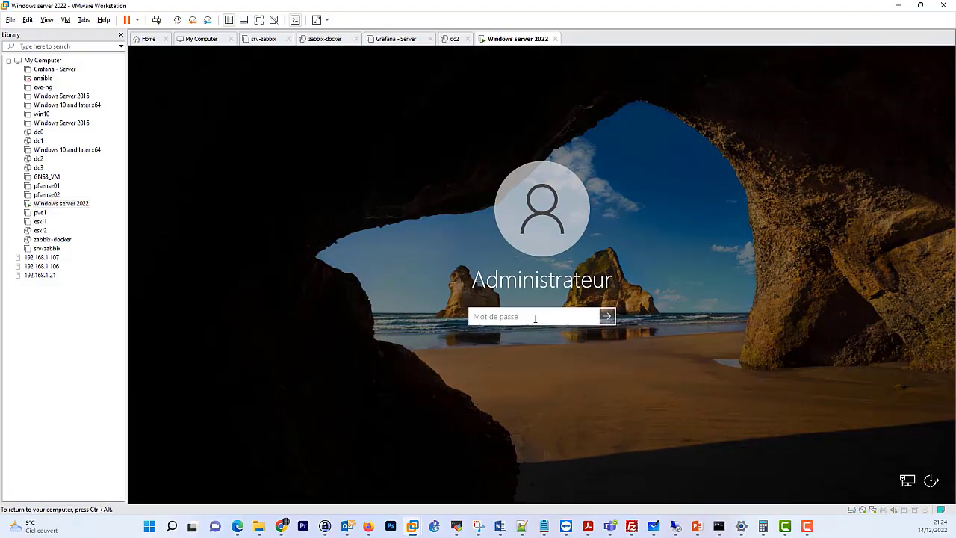
type("••")
key("Return")
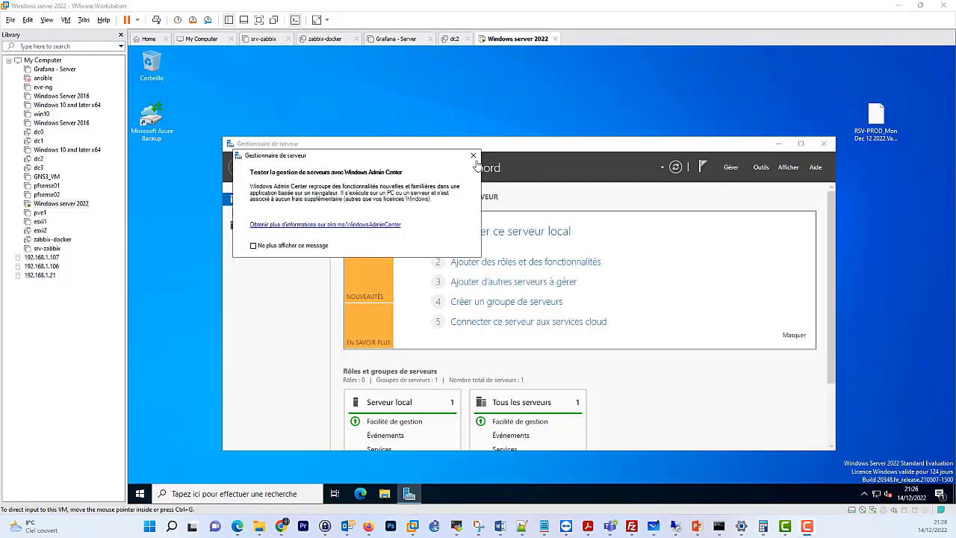
left_click(472, 156)
left_click(778, 143)
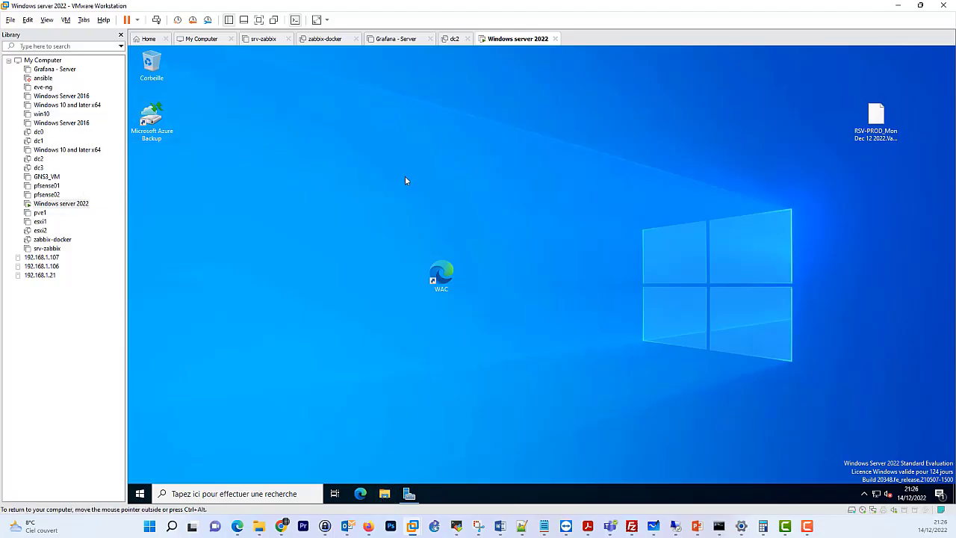
Open zabbix_agentd.conf from the Zabbix Agent folder under C:\Programmes in a maximized Bloc-notes window.
key("super+e")
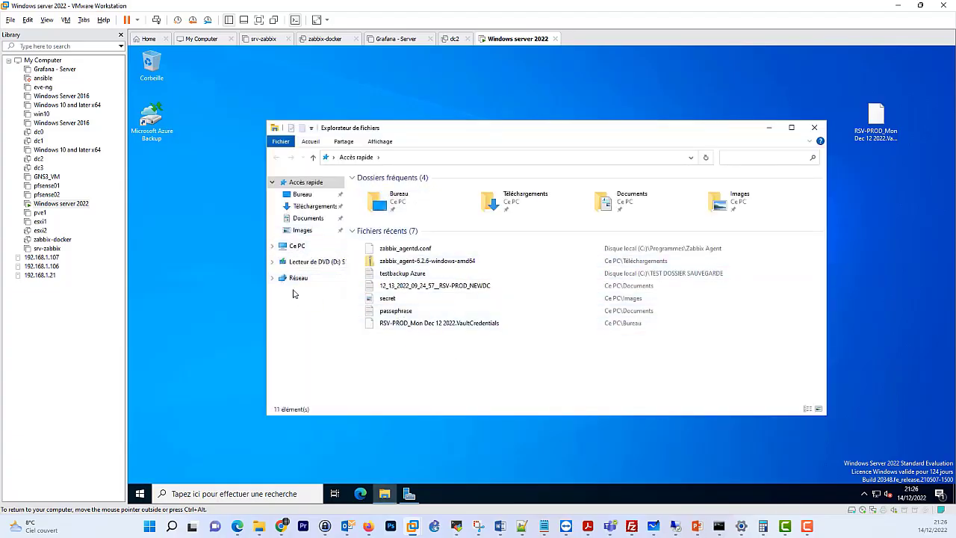
left_click(293, 247)
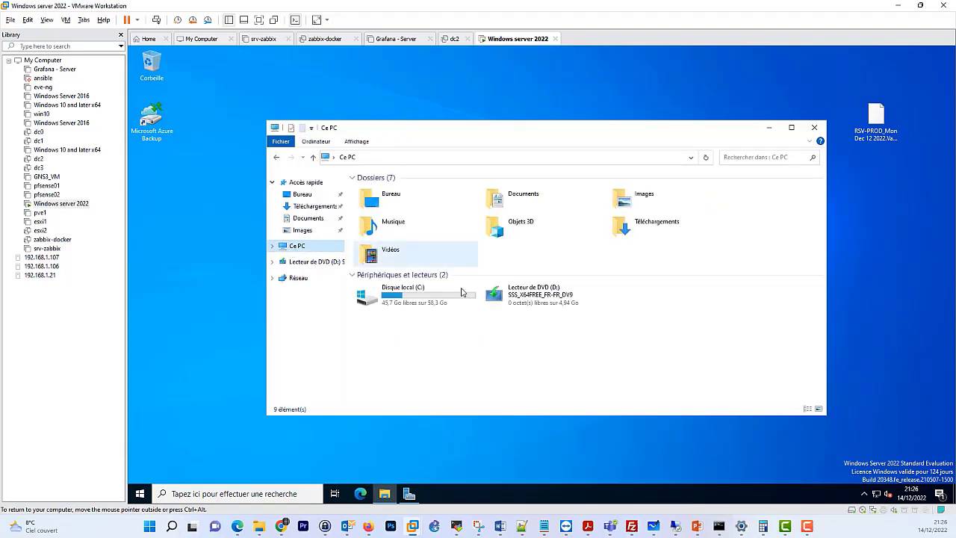
double_click(396, 298)
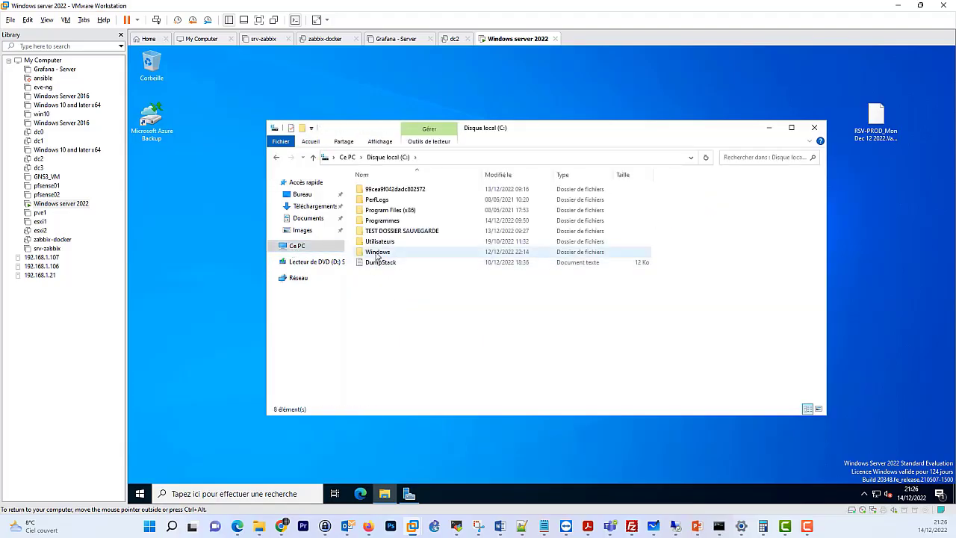
double_click(397, 211)
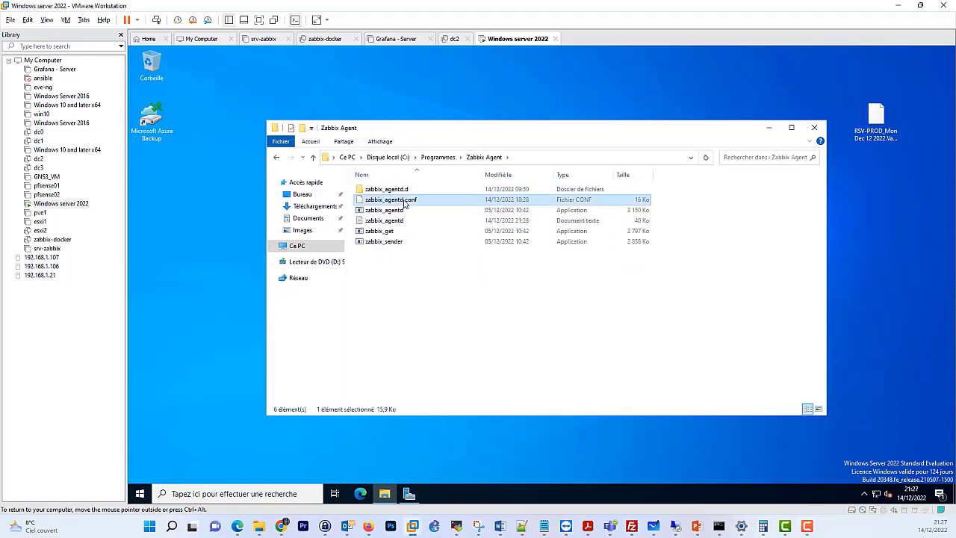
right_click(404, 200)
left_click(427, 208)
left_click(505, 201)
left_click(587, 284)
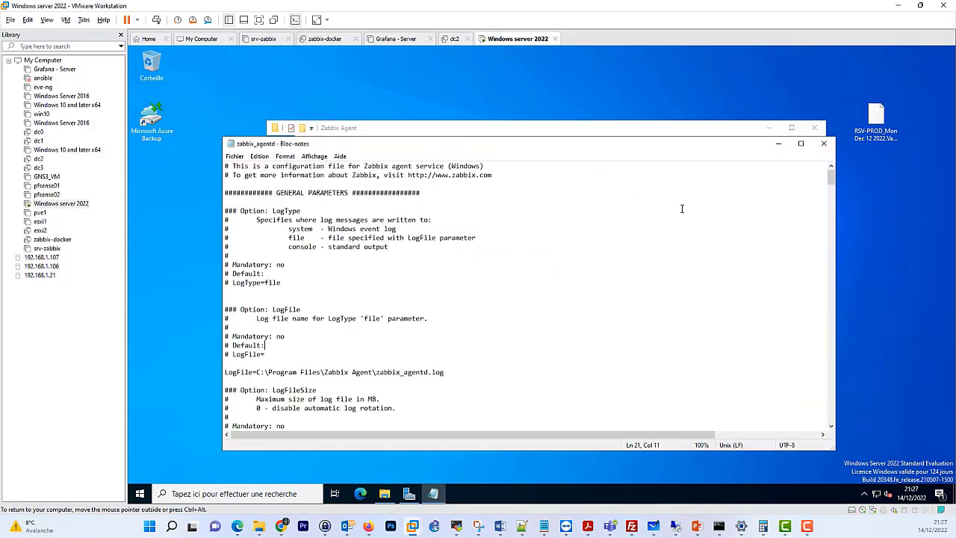
left_click(800, 144)
Search the agent configuration file for "Meta" and locate the commented HostMetadata parameter line.
key("ctrl+f")
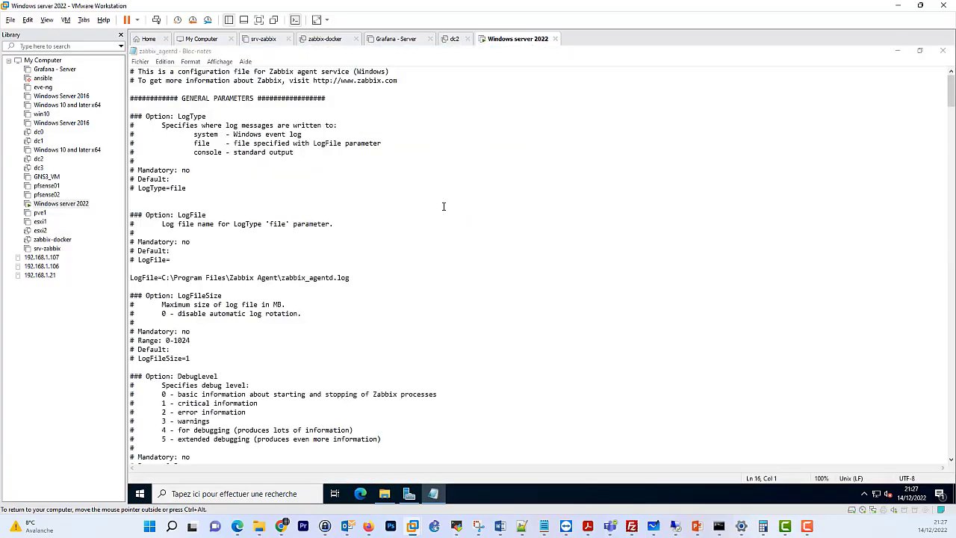
type("Me")
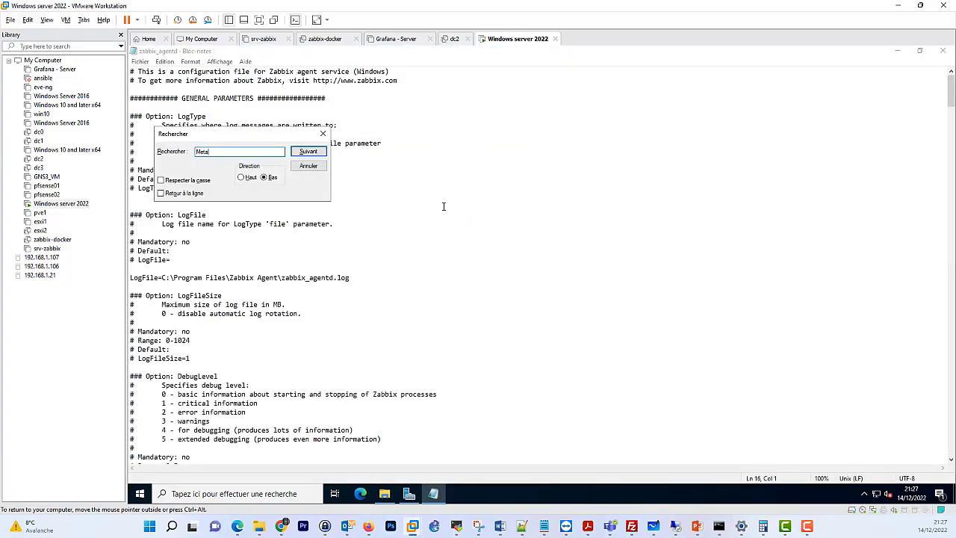
type("ta")
key("Return")
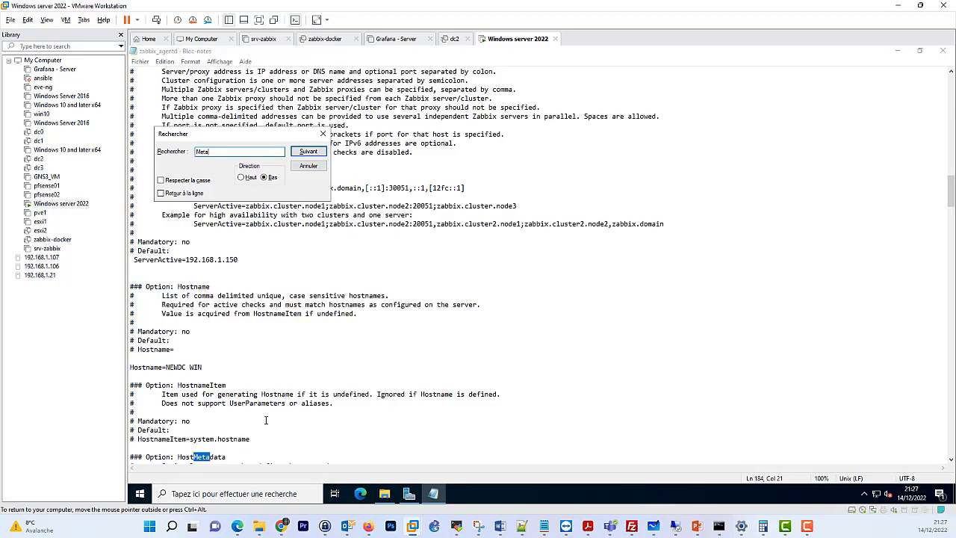
scroll(265, 420, "down", 2)
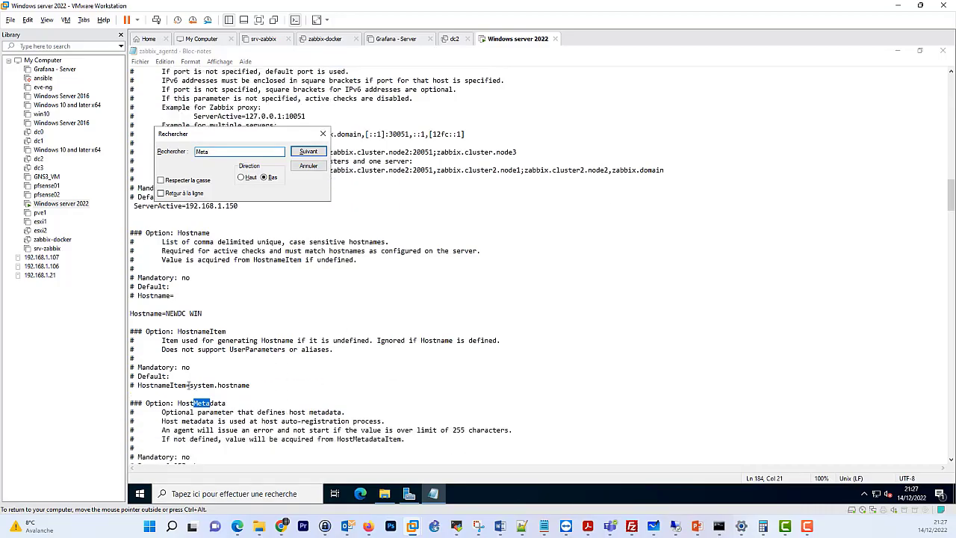
left_click(188, 385)
scroll(236, 381, "down", 2)
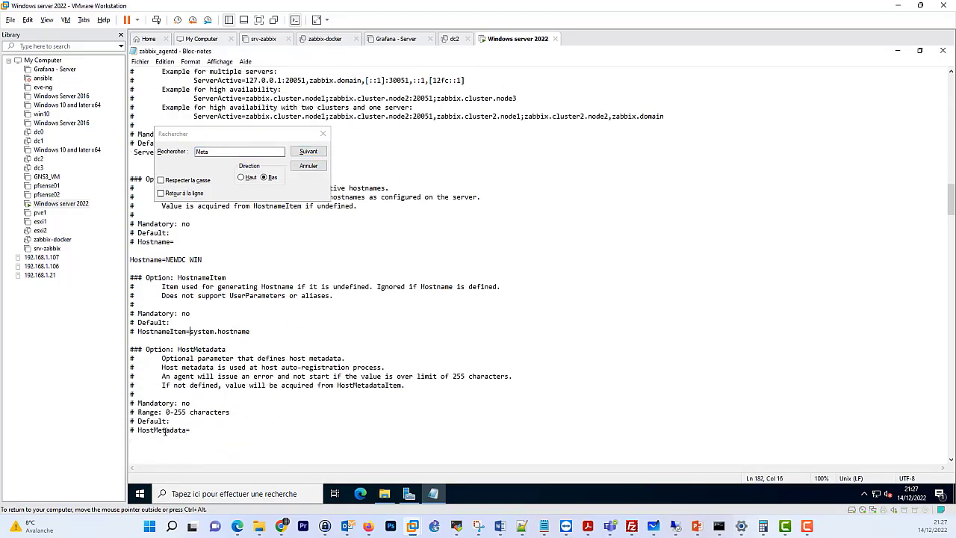
scroll(185, 426, "down", 1)
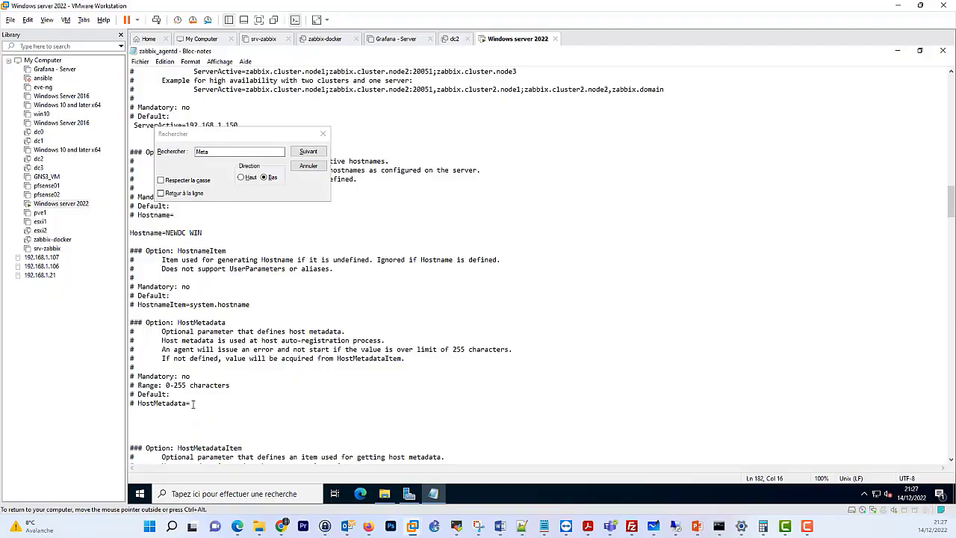
Copy the commented HostMetadata= parameter onto a new uncommented line below it and set its value to windows.
left_click_drag(192, 403, 139, 403)
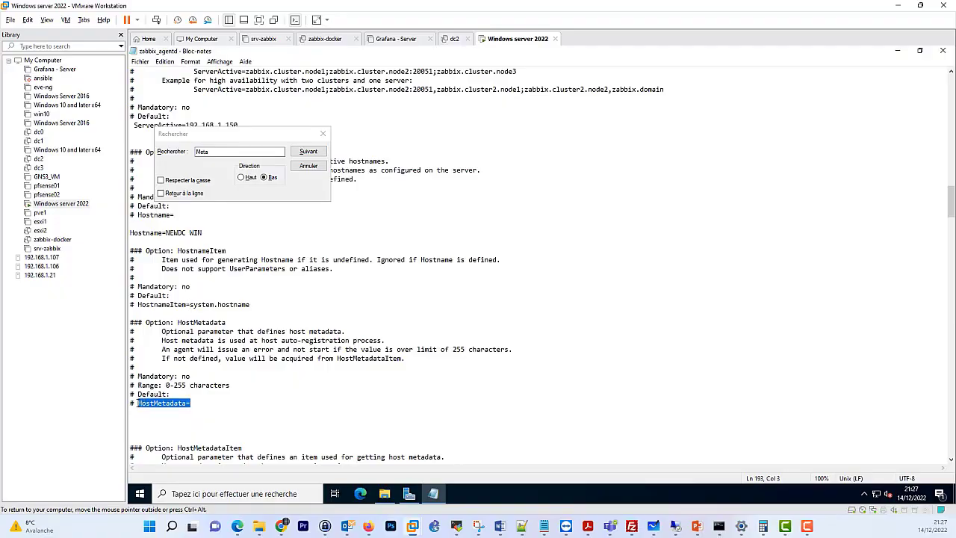
key("ctrl+c")
key("End")
key("Return")
key("Return")
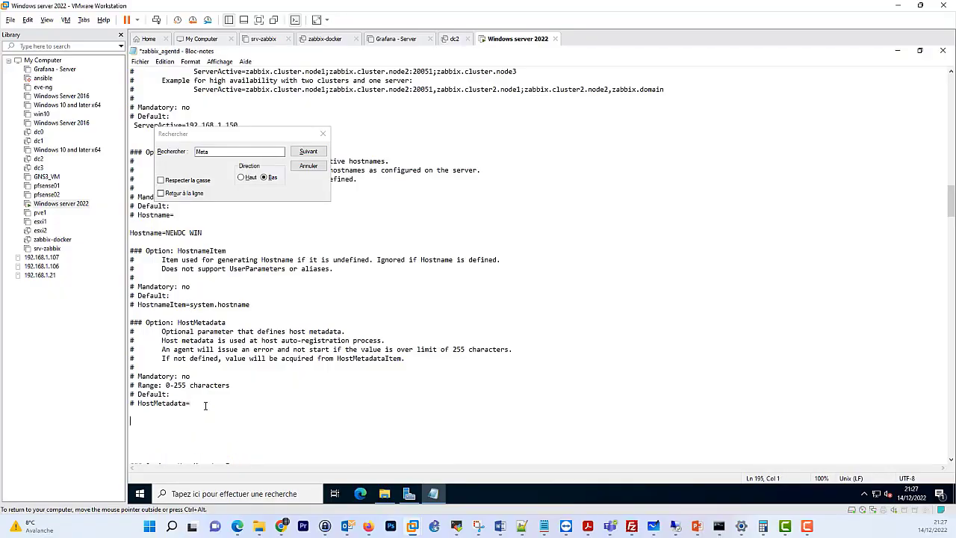
key("ctrl+v")
scroll(205, 418, "down", 2)
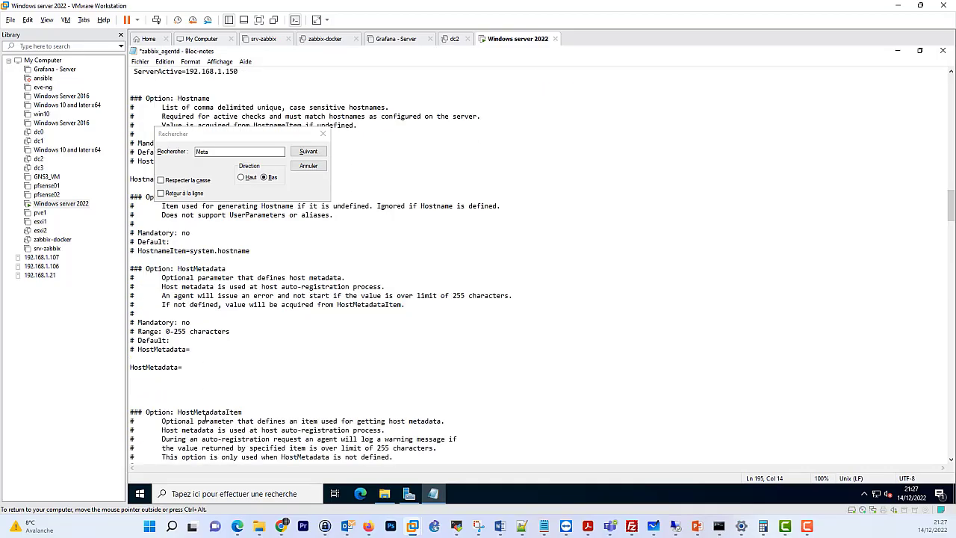
type("windows")
scroll(250, 378, "down", 1)
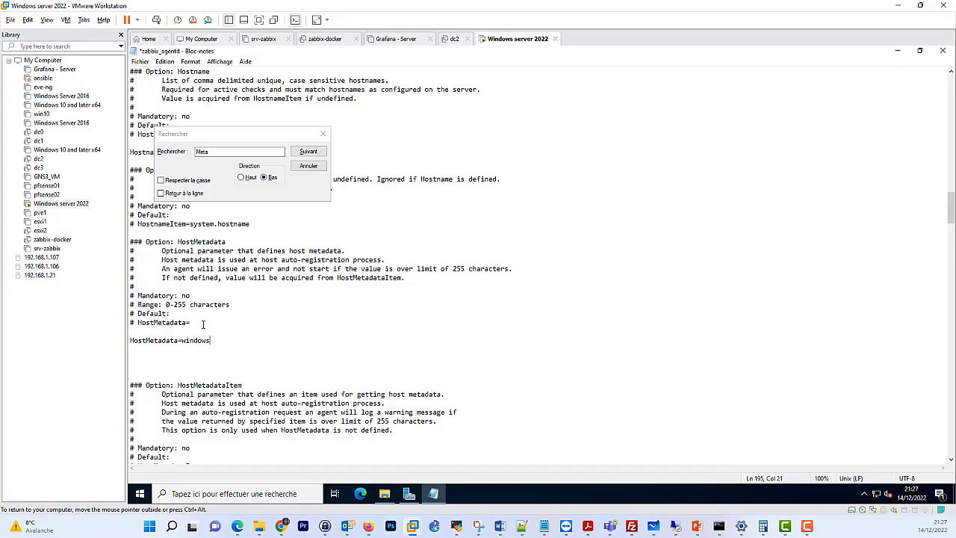
Add the value system.uname to the commented HostMetadataItem parameter in the agent configuration file.
scroll(202, 323, "down", 3)
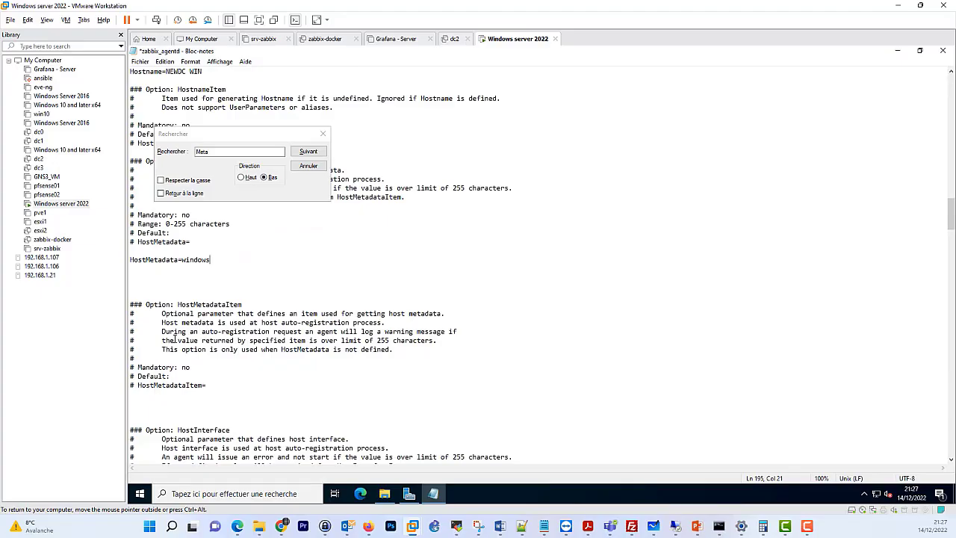
double_click(244, 340)
left_click(228, 387)
type("system.uname")
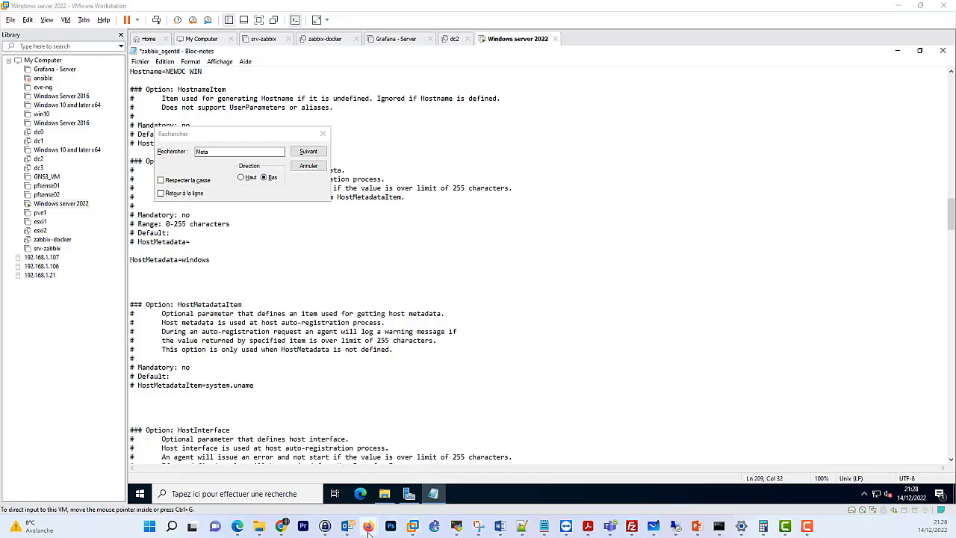
Switch to Zabbix in Firefox and open a new item form from the elements of the "AIX by Zabbix agent" template.
mouse_move(374, 530)
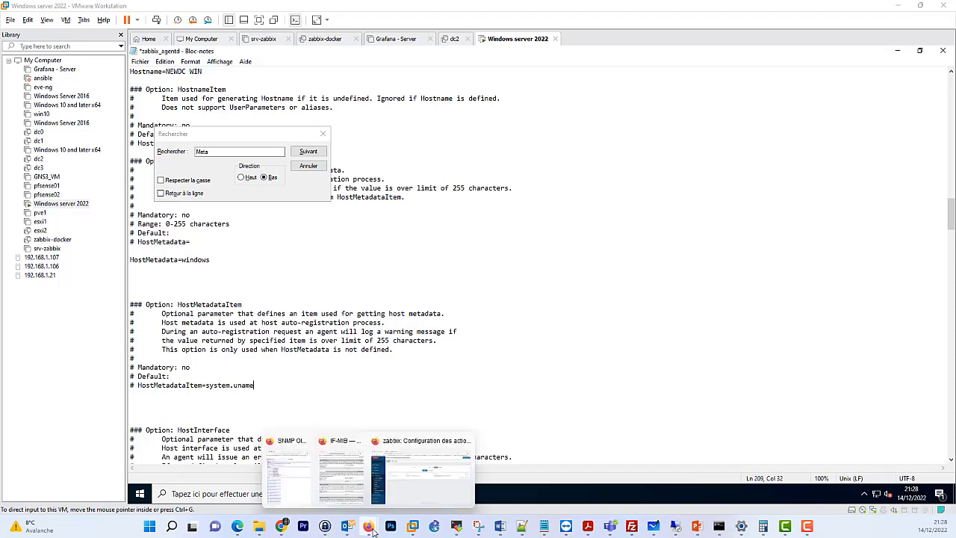
left_click(425, 482)
left_click(188, 12)
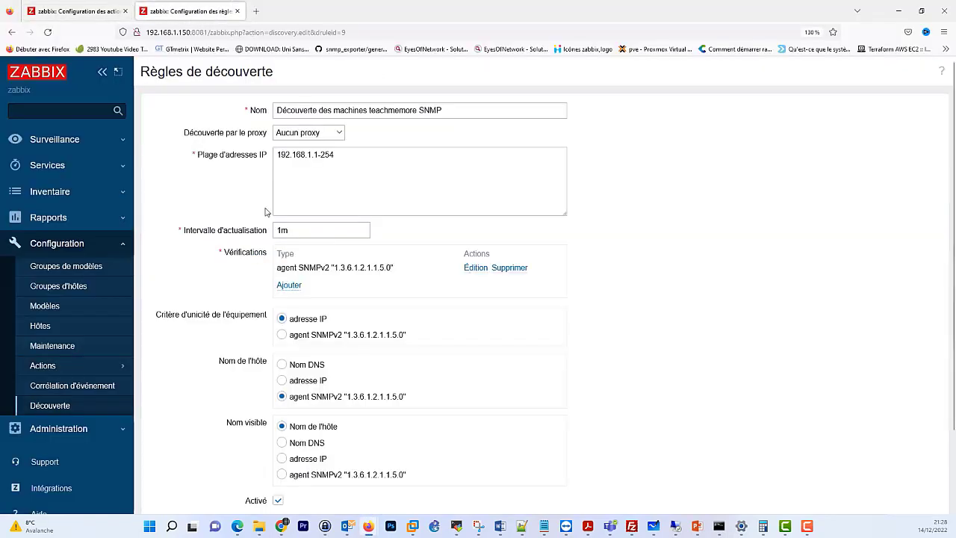
left_click(64, 306)
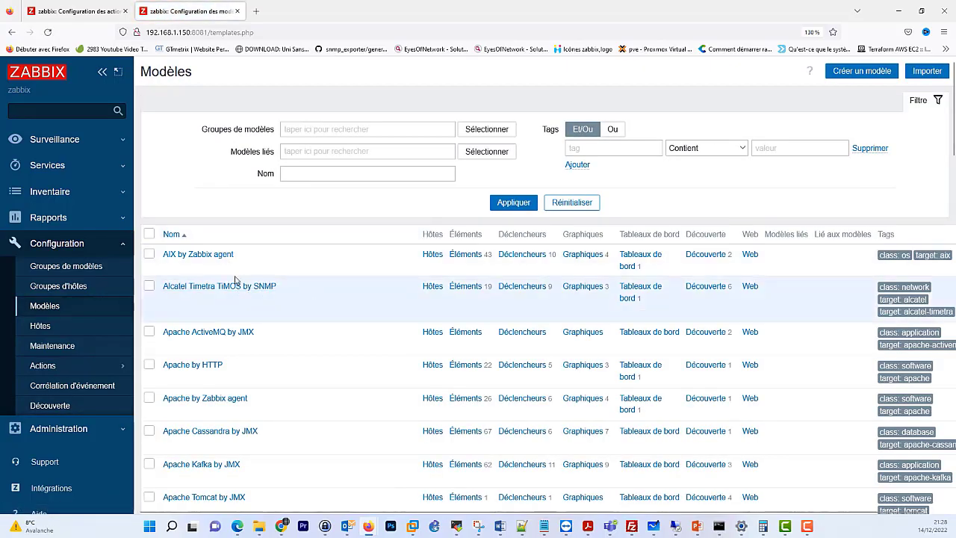
left_click(460, 254)
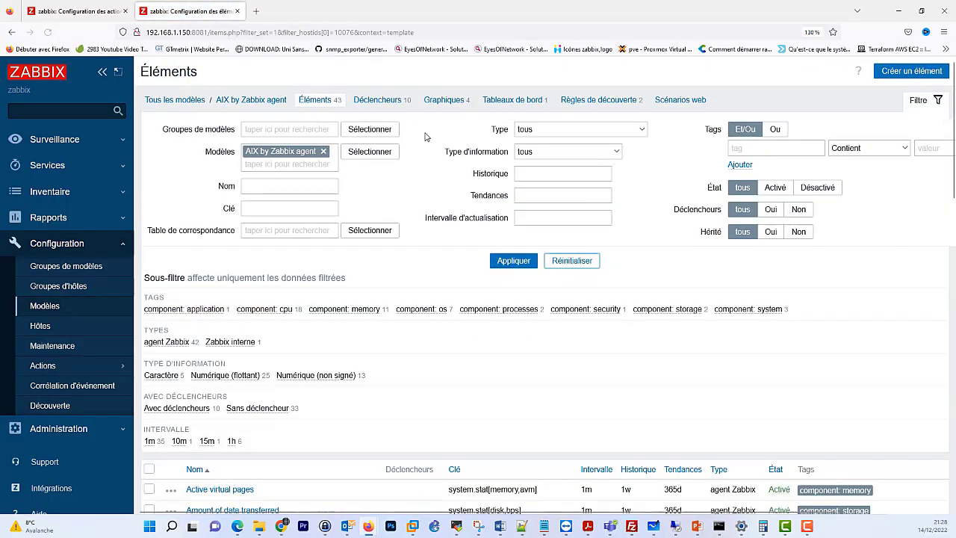
left_click(909, 71)
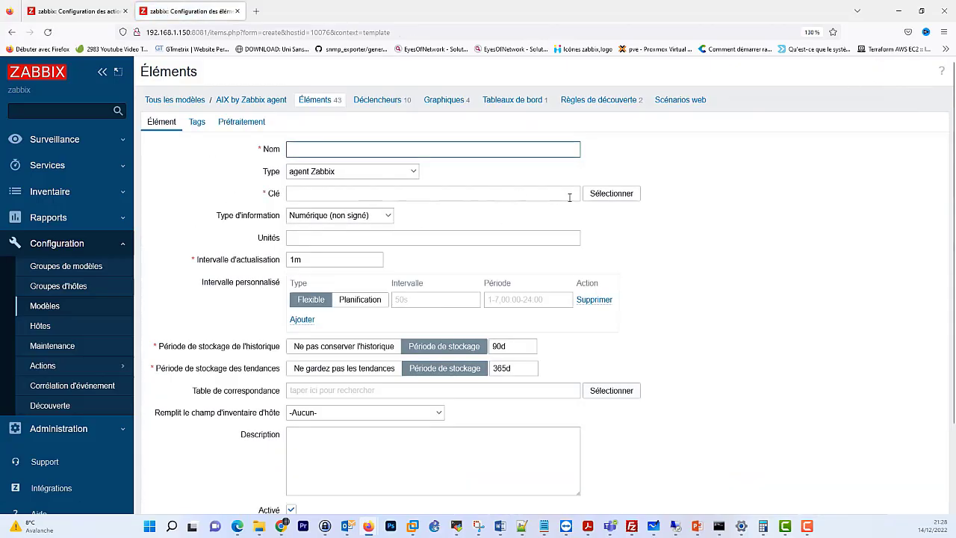
Browse the standard item keys for the agent Zabbix type and highlight system.uname.
left_click(609, 194)
scroll(282, 343, "down", 5)
scroll(283, 361, "down", 10)
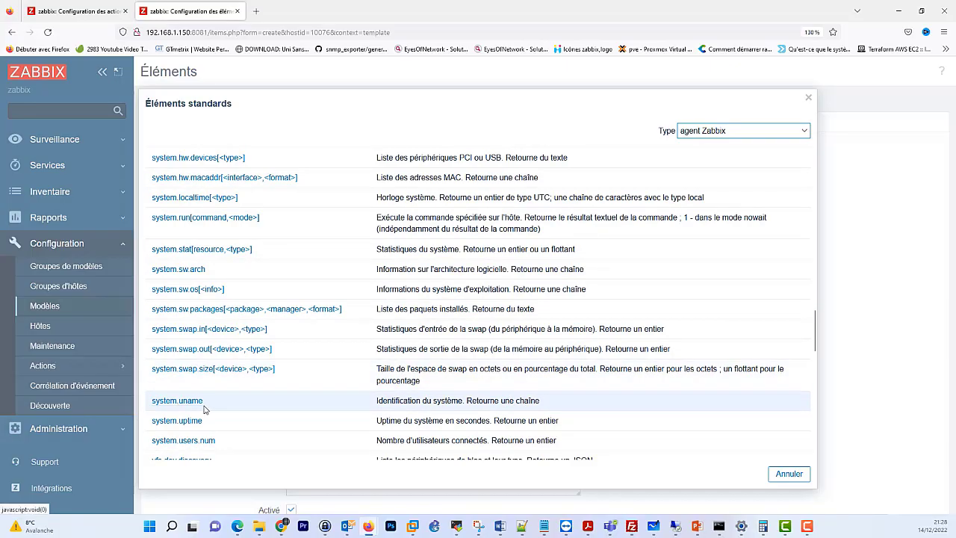
left_click_drag(209, 406, 152, 403)
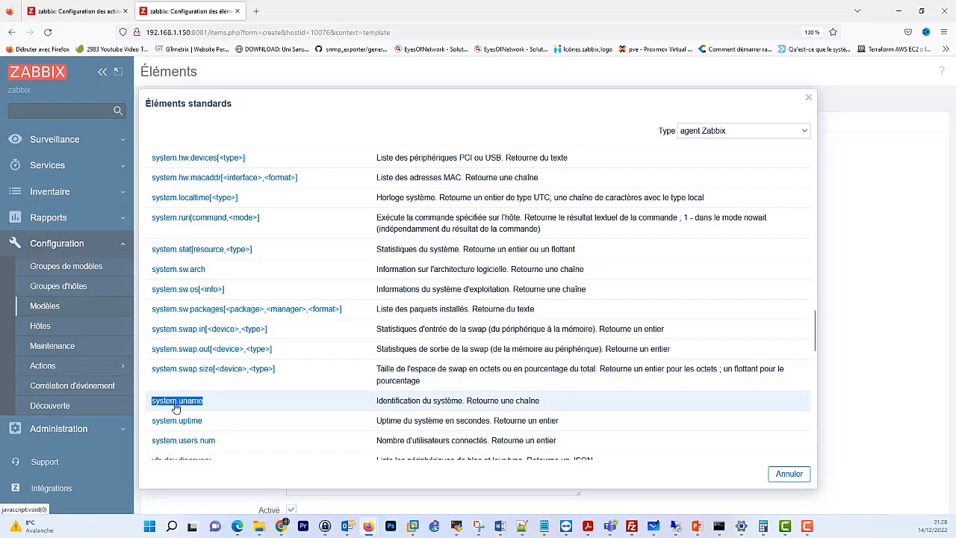
Return to the Windows server 2022 VM, save zabbix_agentd.conf, and close the Rechercher dialog.
left_click(899, 16)
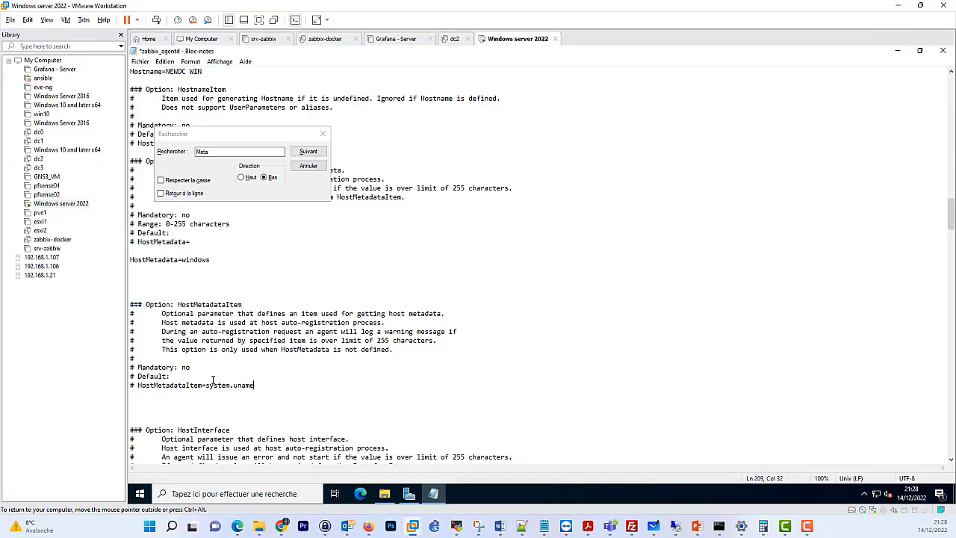
left_click(341, 401)
key("ctrl+s")
left_click(322, 134)
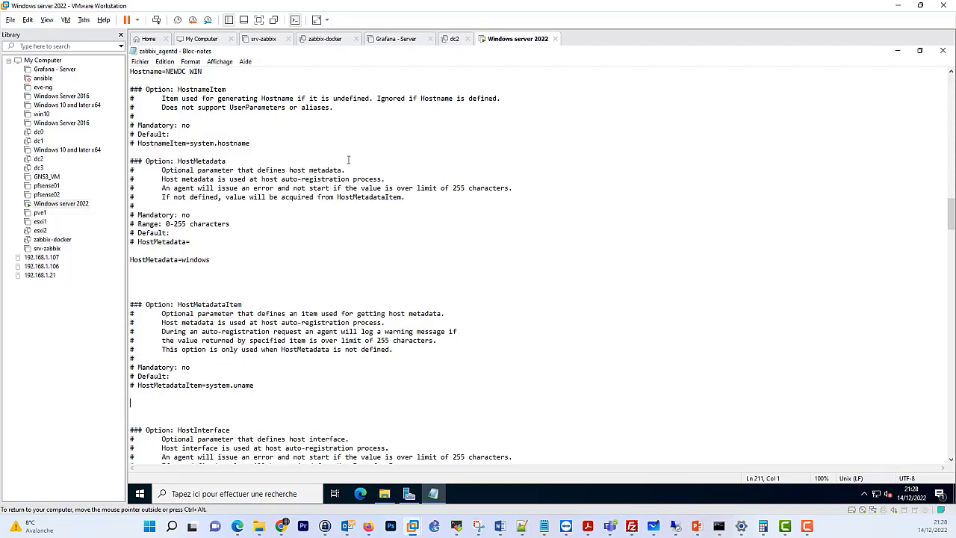
left_click(696, 189)
Open the Windows Services console and restart the Zabbix Agent service.
left_click(257, 496)
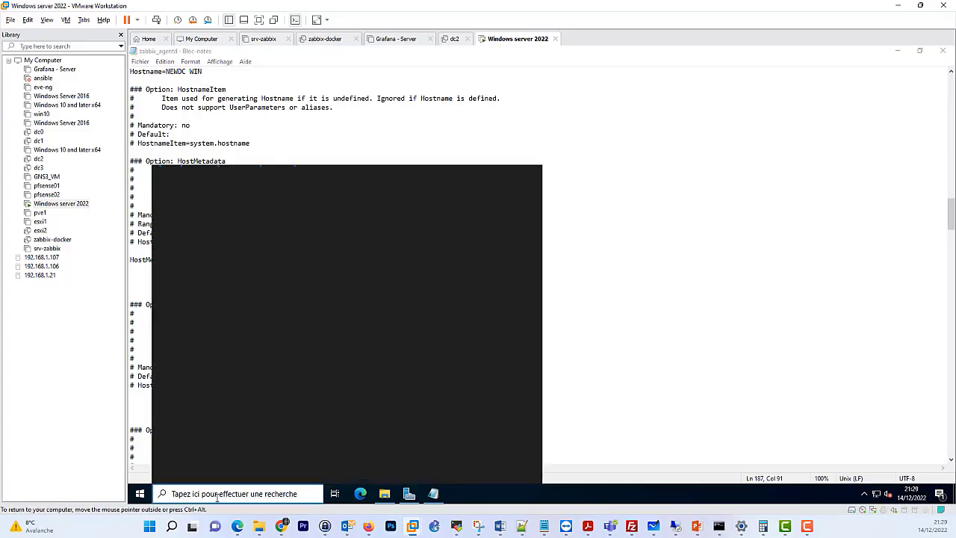
left_click(806, 526)
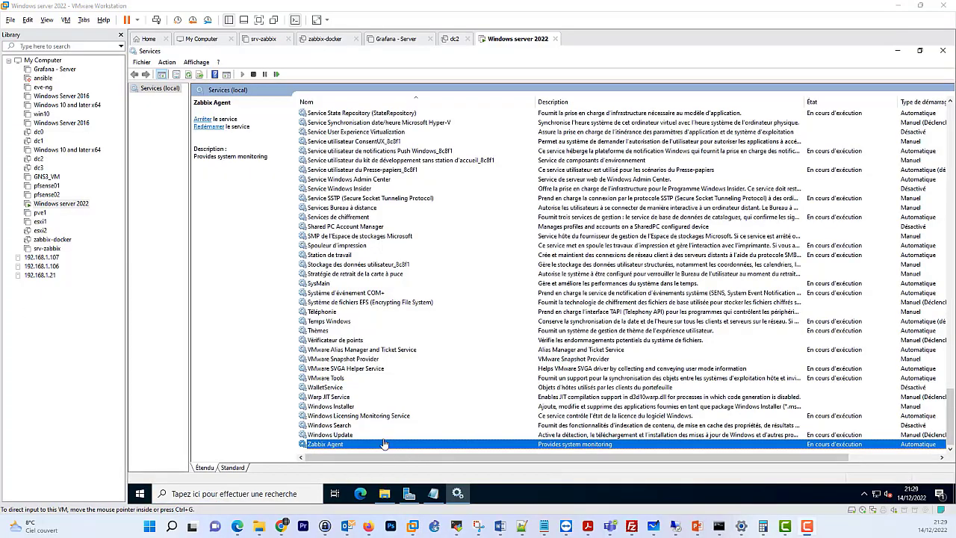
left_click(383, 444)
right_click(383, 444)
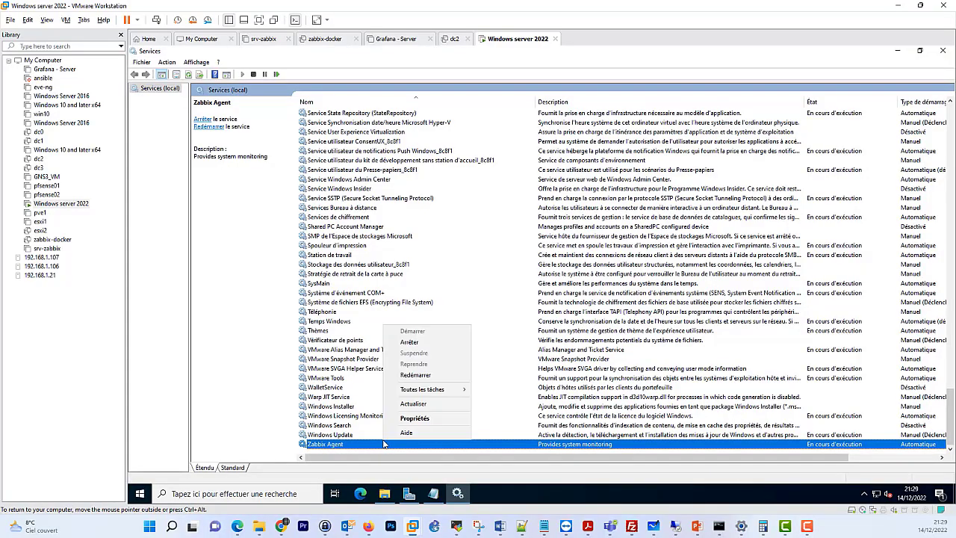
left_click(433, 375)
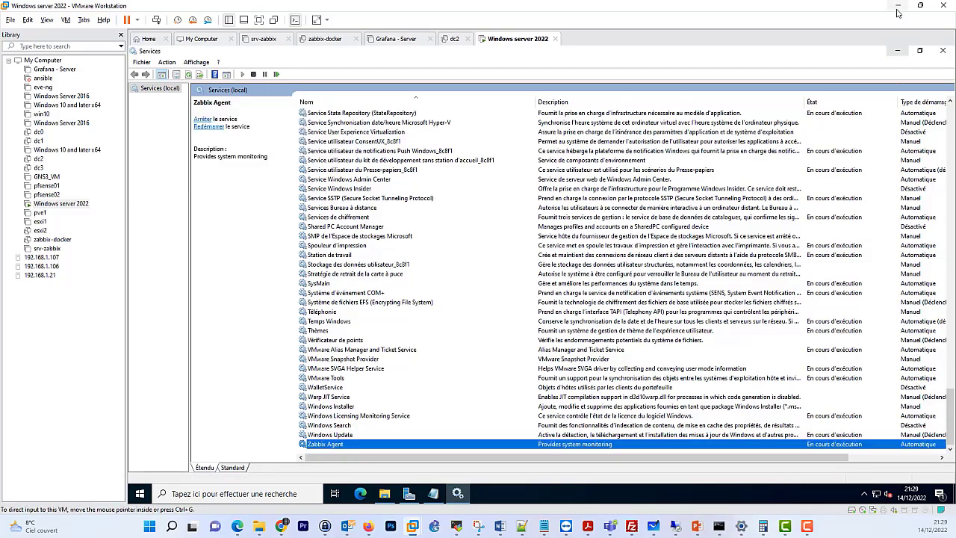
Switch to Firefox and bring up the Zabbix action configuration page.
mouse_move(368, 525)
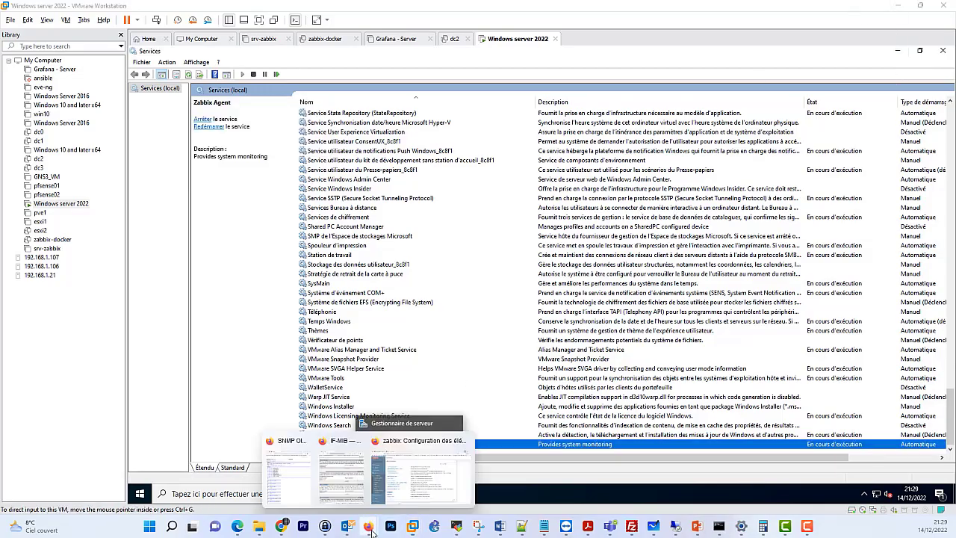
left_click(427, 483)
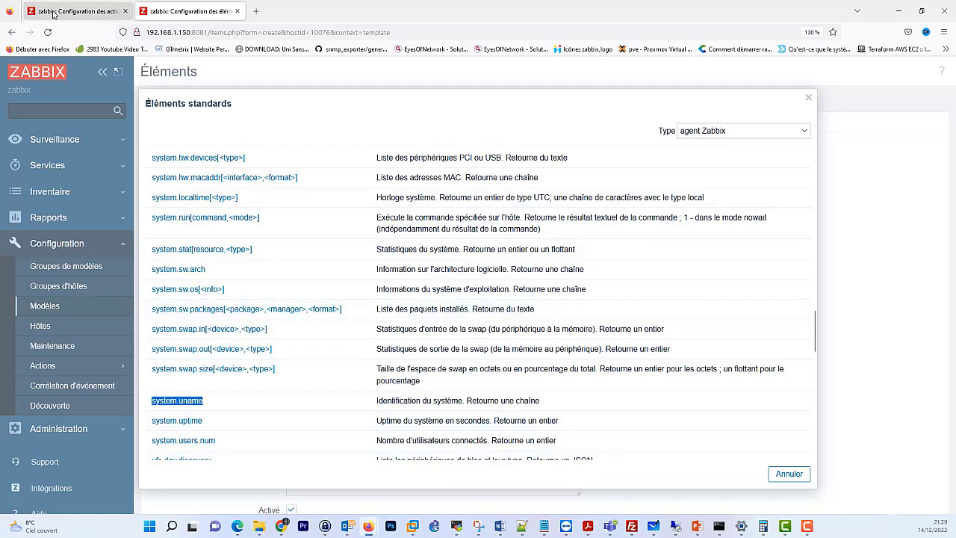
left_click(75, 11)
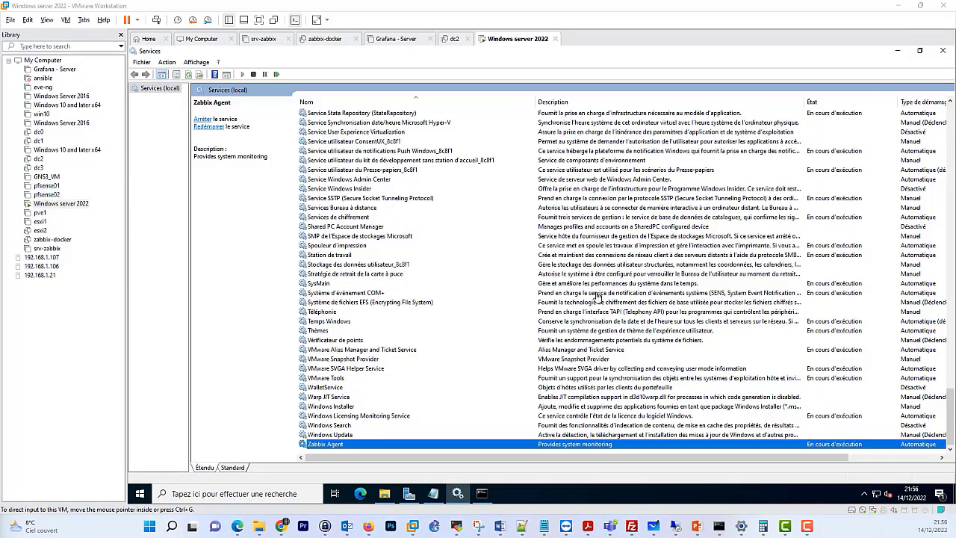
Bring zabbix_agentd.conf back up in the VM and review the Hostname, HostMetadata and RefreshActiveChecks parameters.
left_click(396, 416)
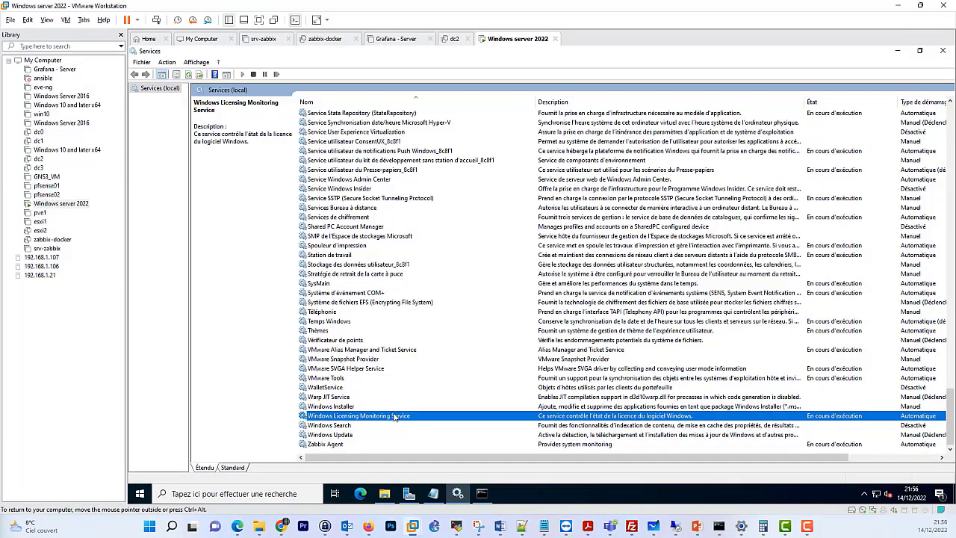
left_click(433, 493)
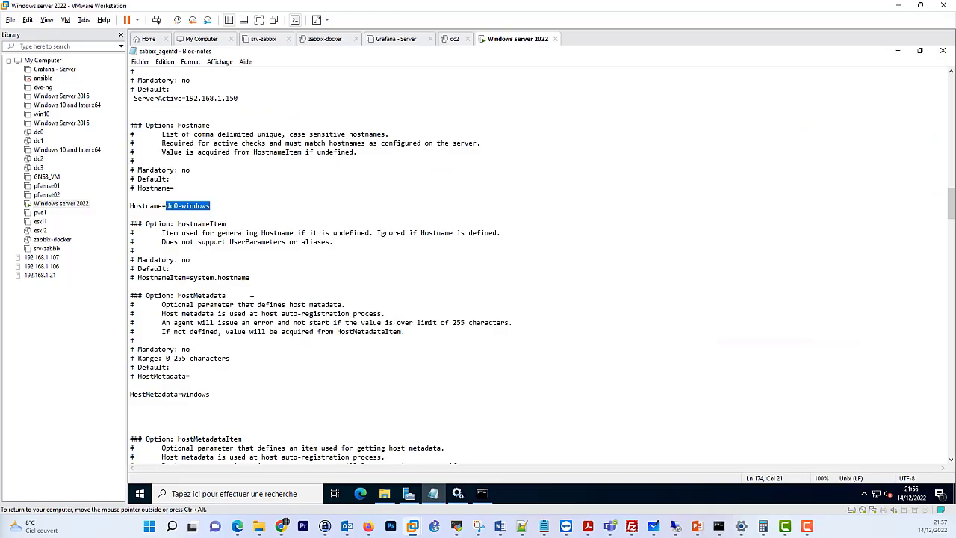
left_click(142, 206)
left_click_drag(169, 205, 212, 206)
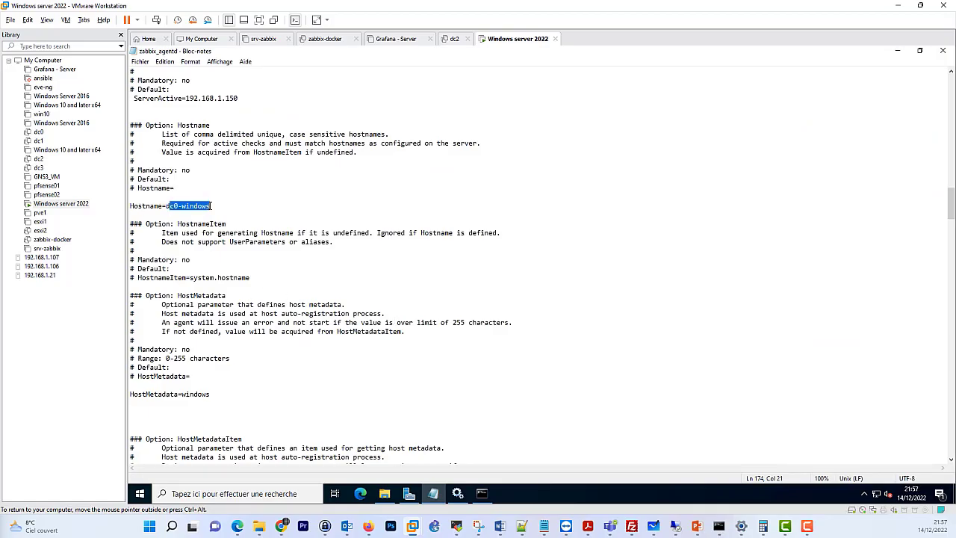
left_click(143, 394)
triple_click(194, 394)
left_click(208, 396)
left_click_drag(210, 395, 181, 394)
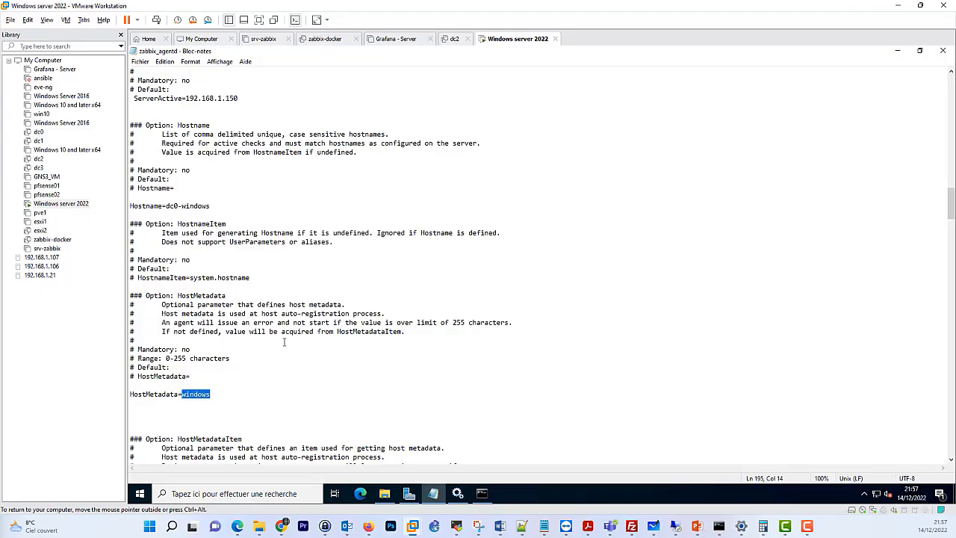
scroll(284, 342, "down", 20)
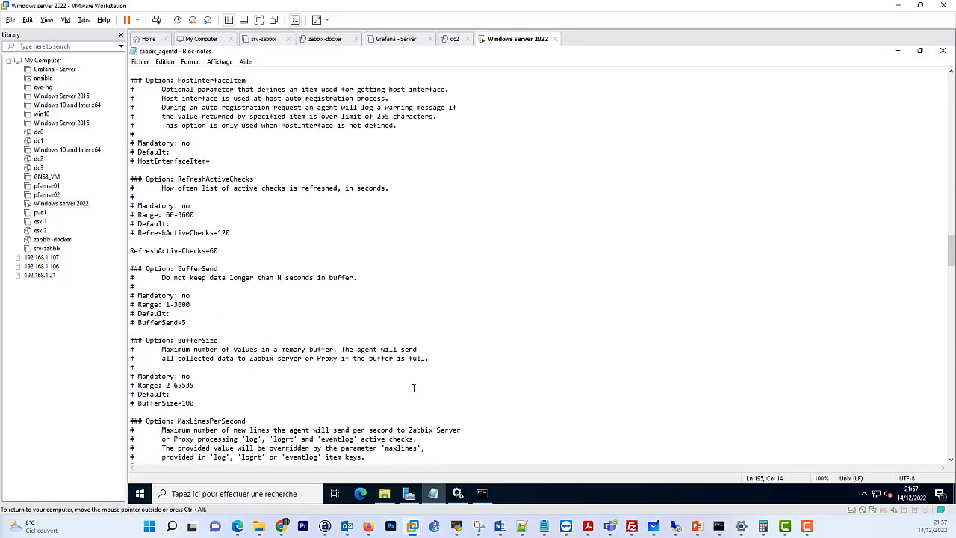
scroll(413, 388, "down", 4)
Run the hostname command in the VM's command prompt and highlight the returned machine name.
left_click(490, 493)
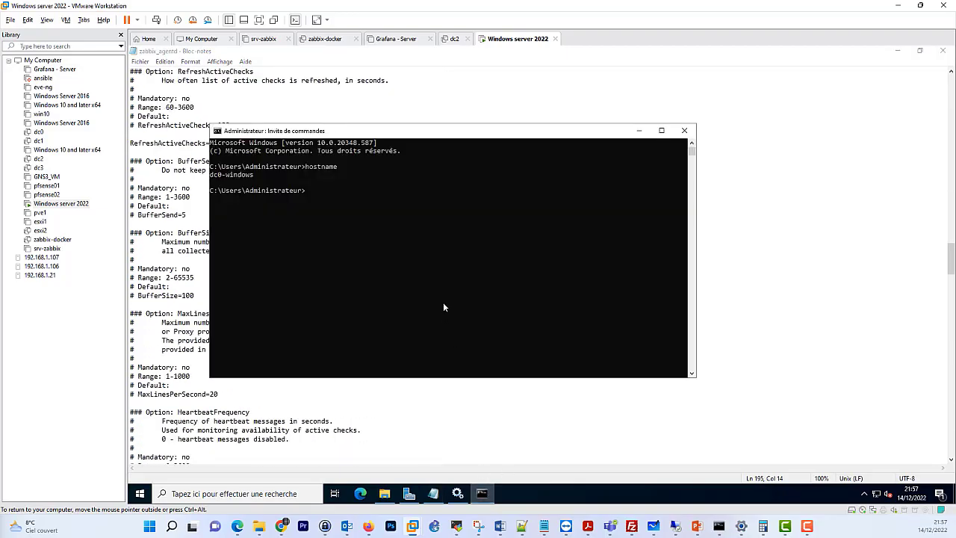
type("hostname")
key("Return")
double_click(239, 198)
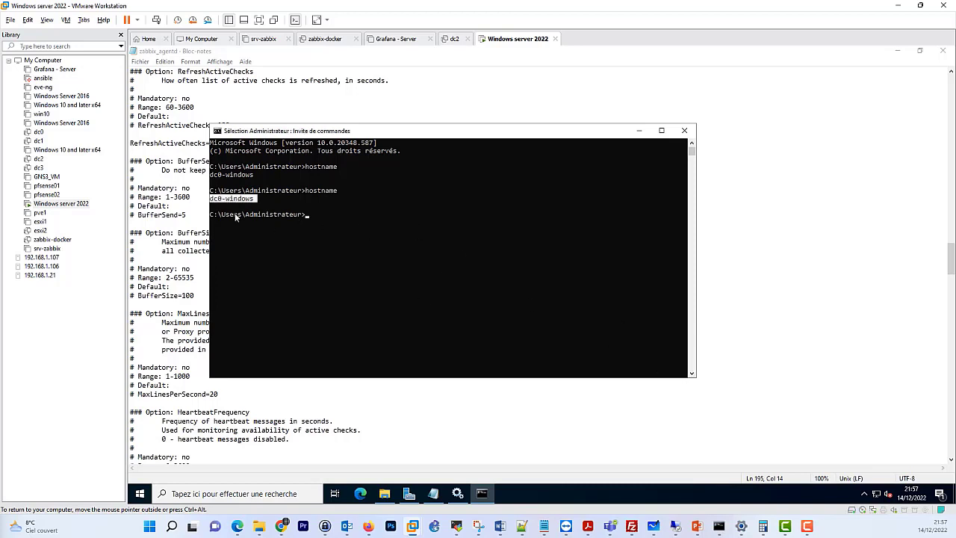
right_click(239, 200)
Compare the Hostname value in zabbix_agentd.conf with the machine name in the command prompt.
left_click(161, 215)
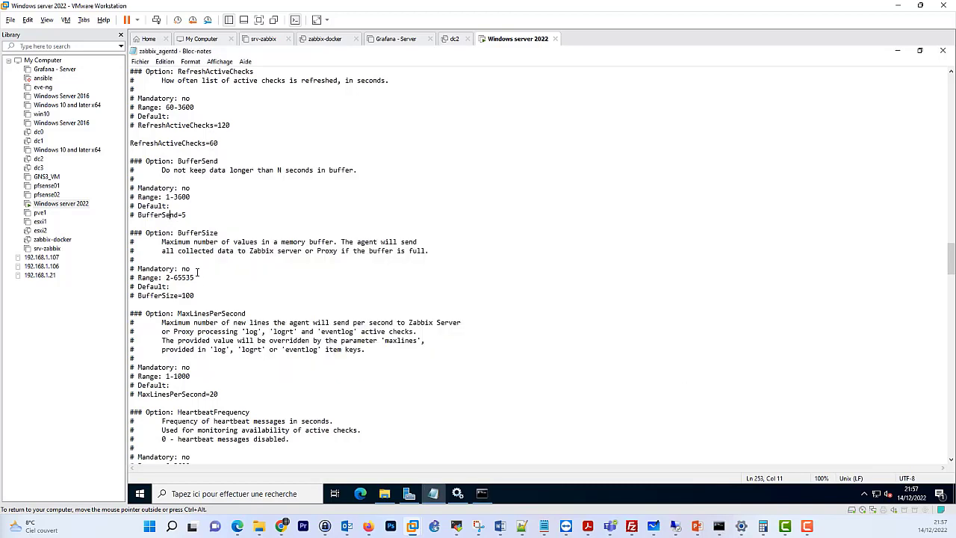
scroll(197, 271, "up", 6)
scroll(195, 200, "up", 8)
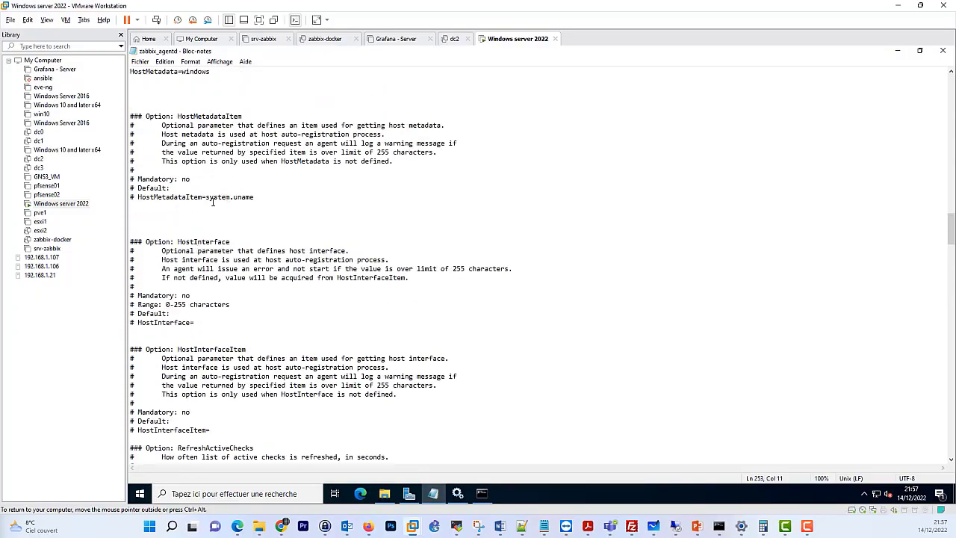
scroll(212, 202, "up", 3)
scroll(203, 187, "up", 7)
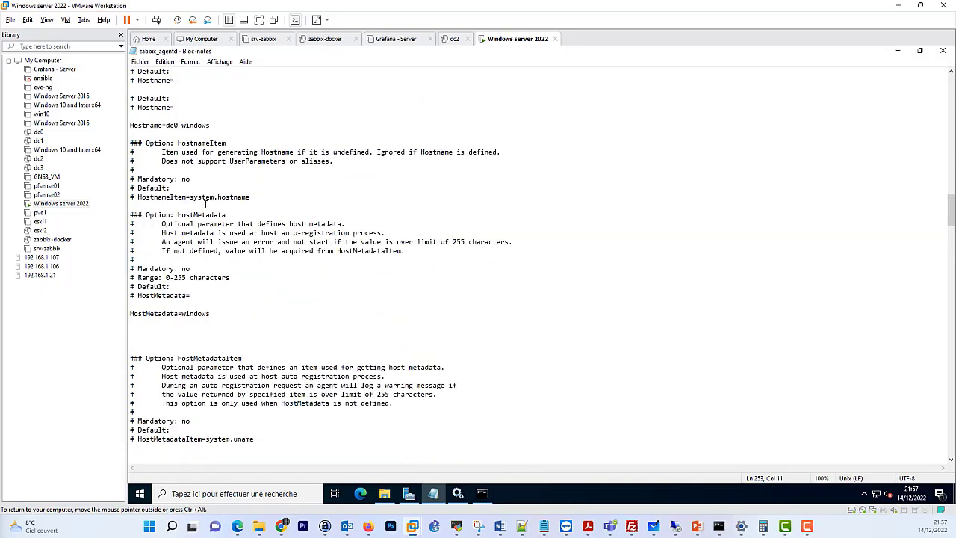
left_click_drag(166, 152, 215, 152)
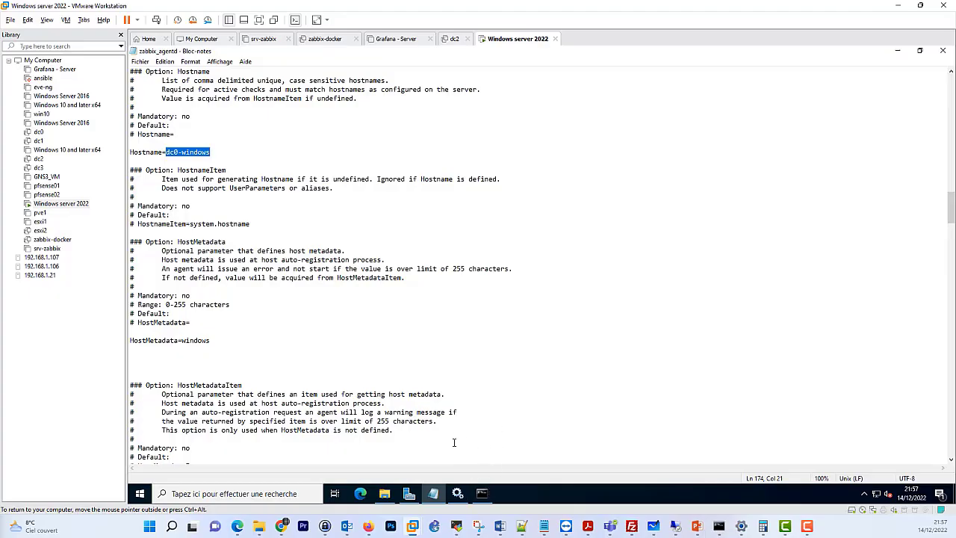
left_click(481, 493)
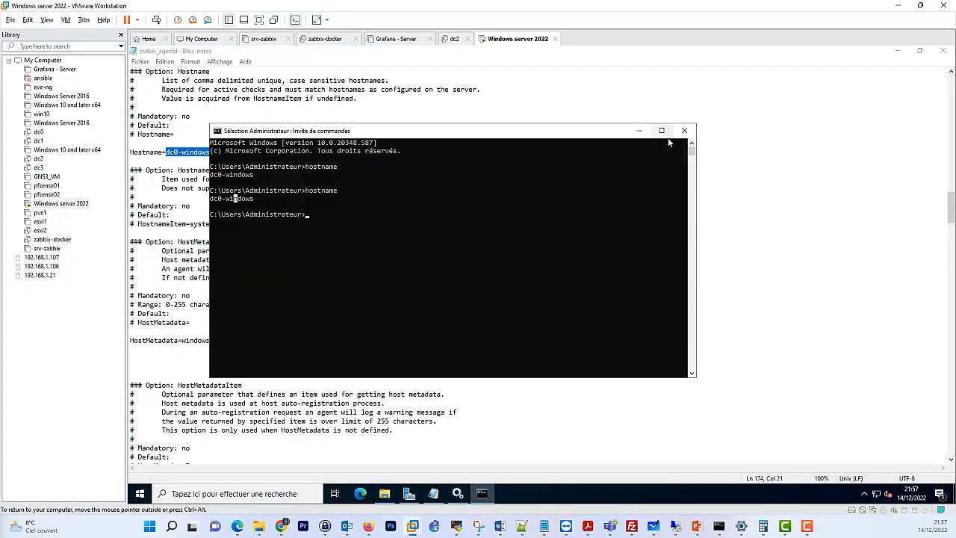
mouse_move(370, 527)
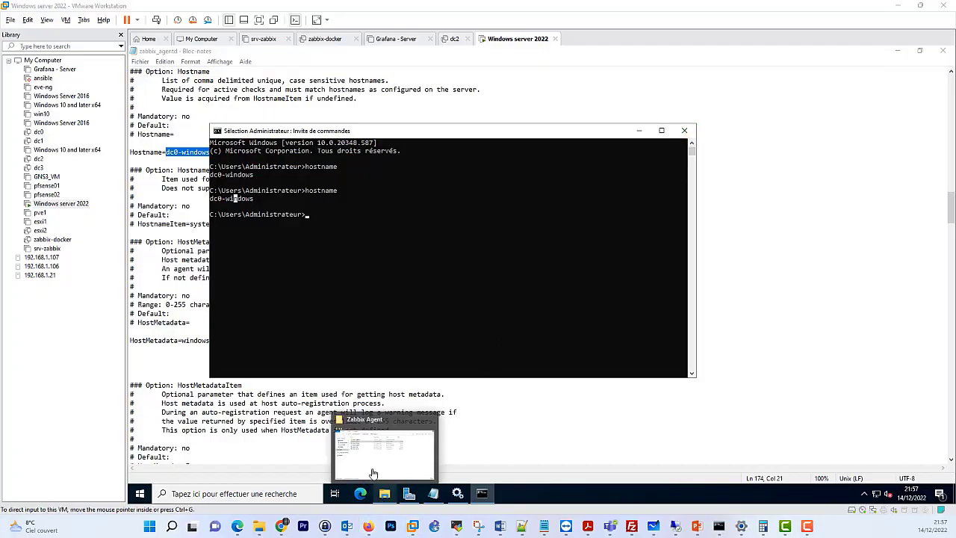
Switch to Firefox and reload the Zabbix host configuration list to check for the autoregistered Windows host.
left_click(417, 481)
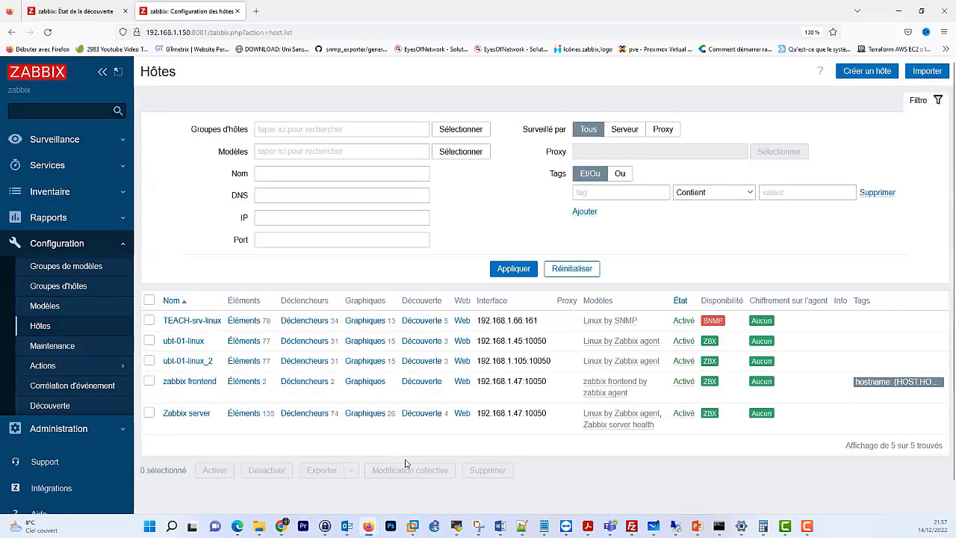
left_click(48, 33)
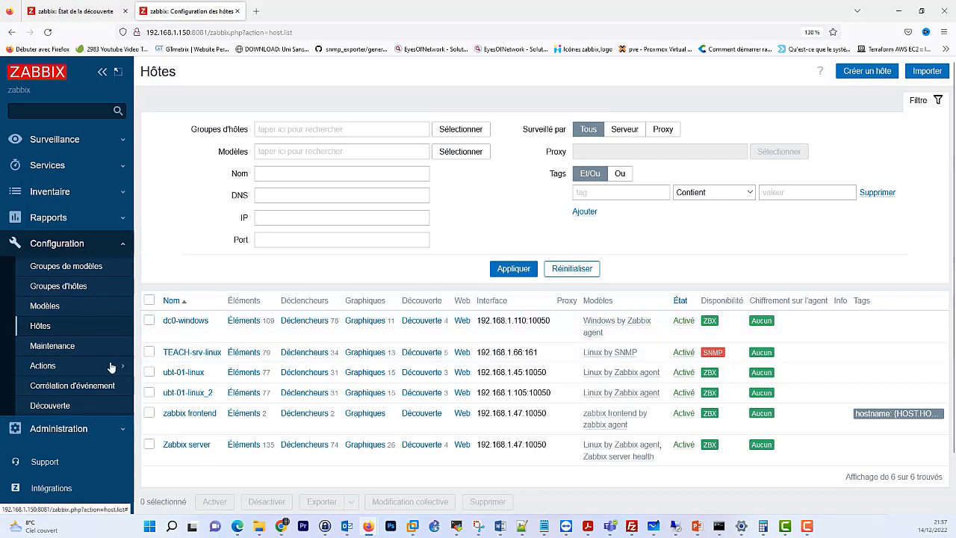
Review the configured discovery rules and the discovery status page under monitoring.
left_click(55, 412)
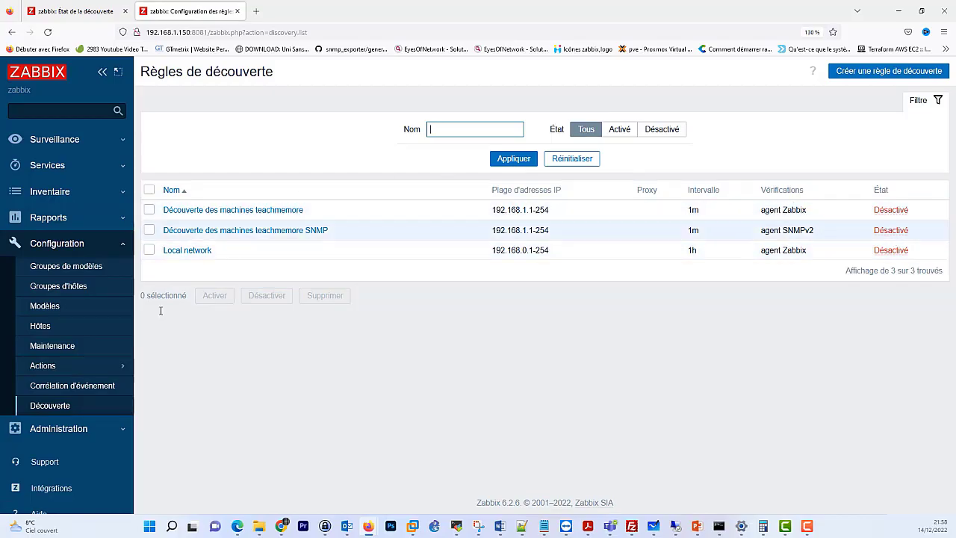
left_click(38, 142)
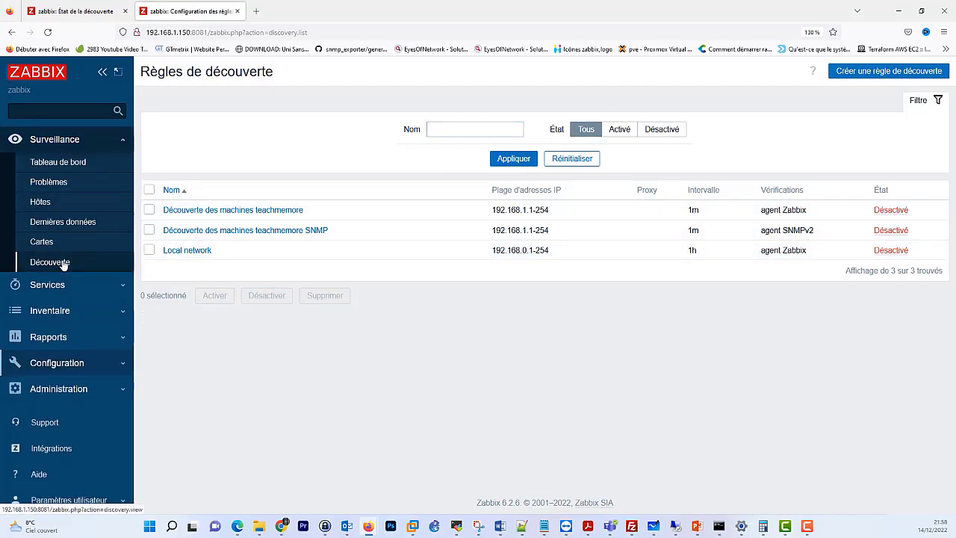
left_click(65, 262)
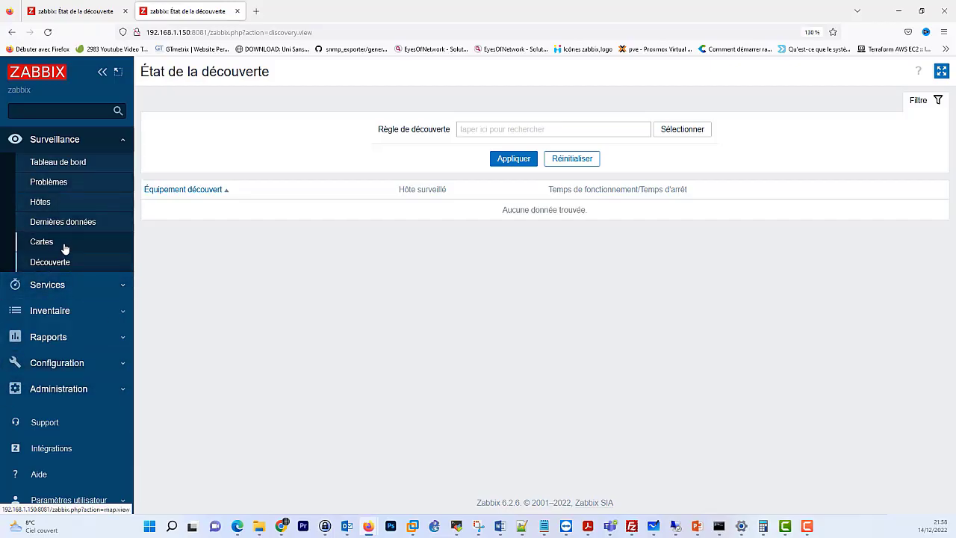
View the monitored hosts page and return to the host configuration list.
left_click(42, 202)
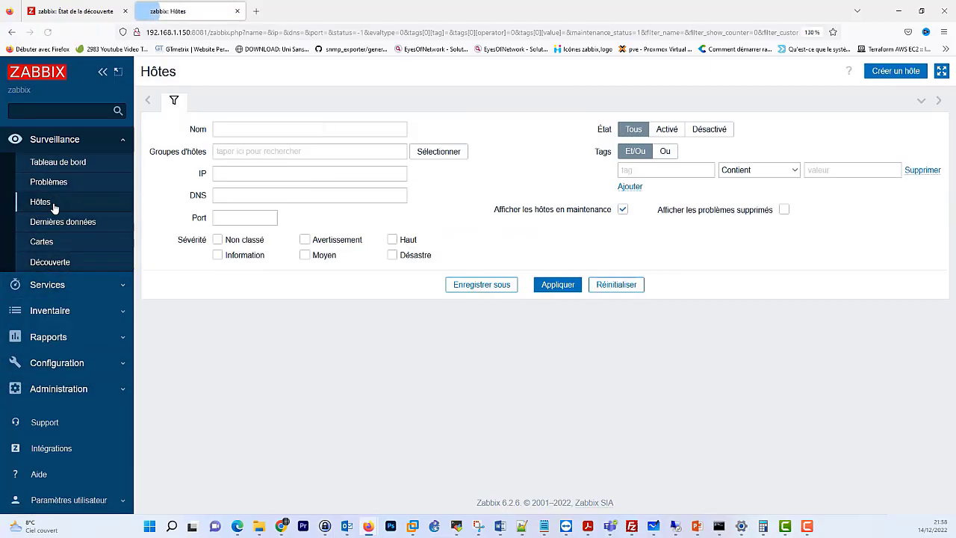
left_click(93, 366)
left_click(51, 329)
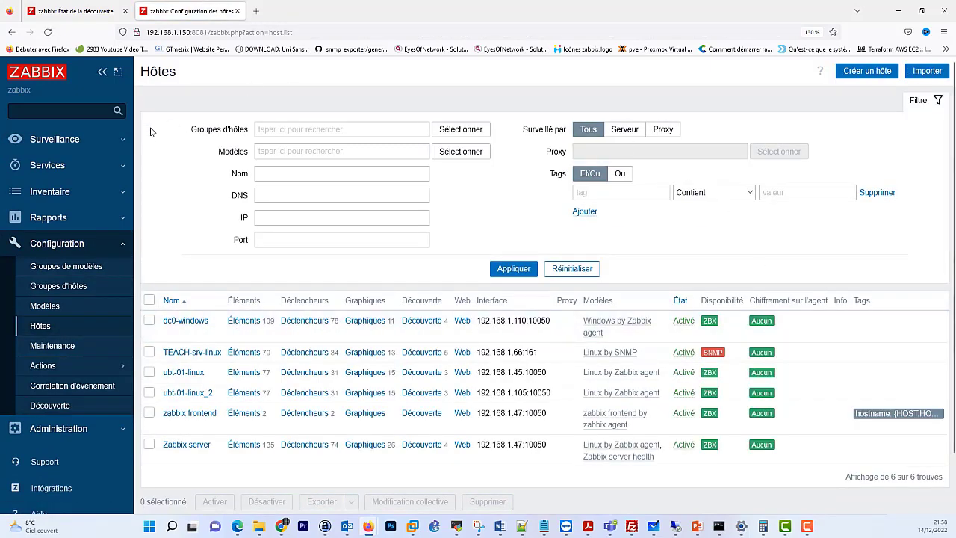
Recheck the discovery status under monitoring and go back to the configured hosts.
left_click(75, 139)
left_click(59, 267)
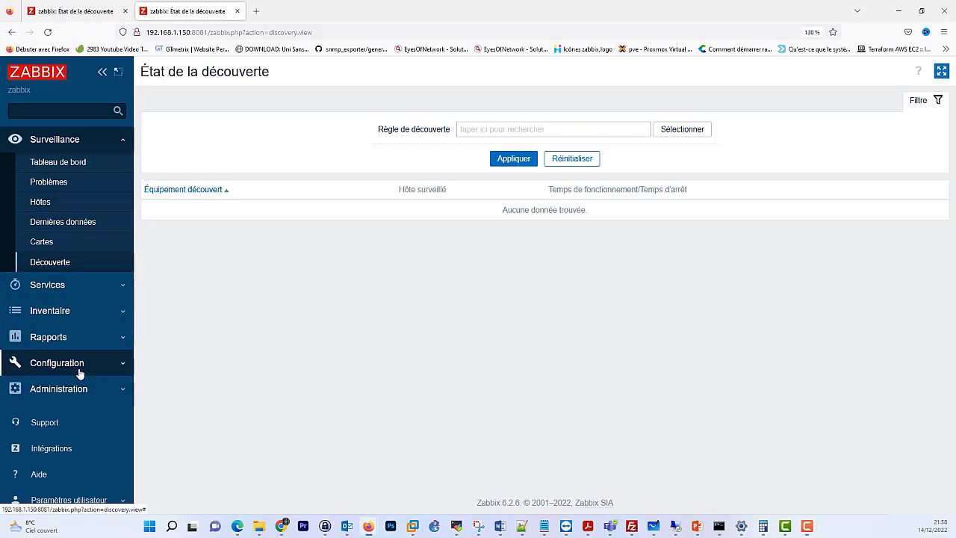
left_click(21, 366)
left_click(57, 326)
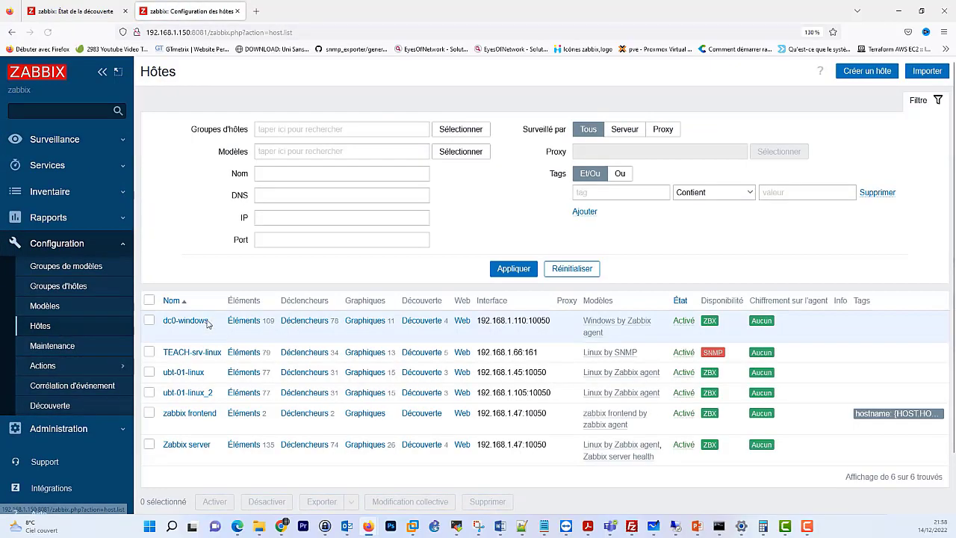
Review the dc0-windows host's template, host groups, IP address and DNS name, and close its form without saving.
left_click(185, 320)
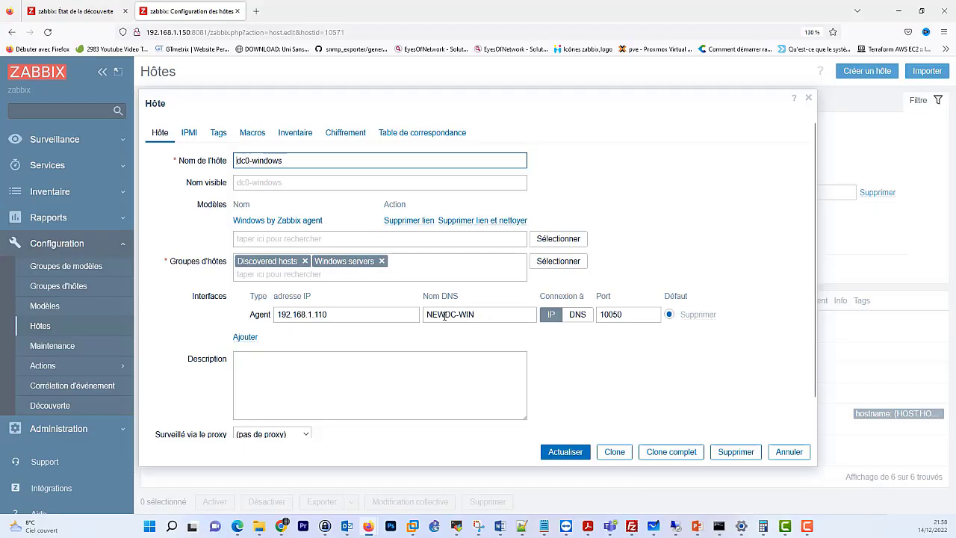
left_click_drag(481, 313, 423, 313)
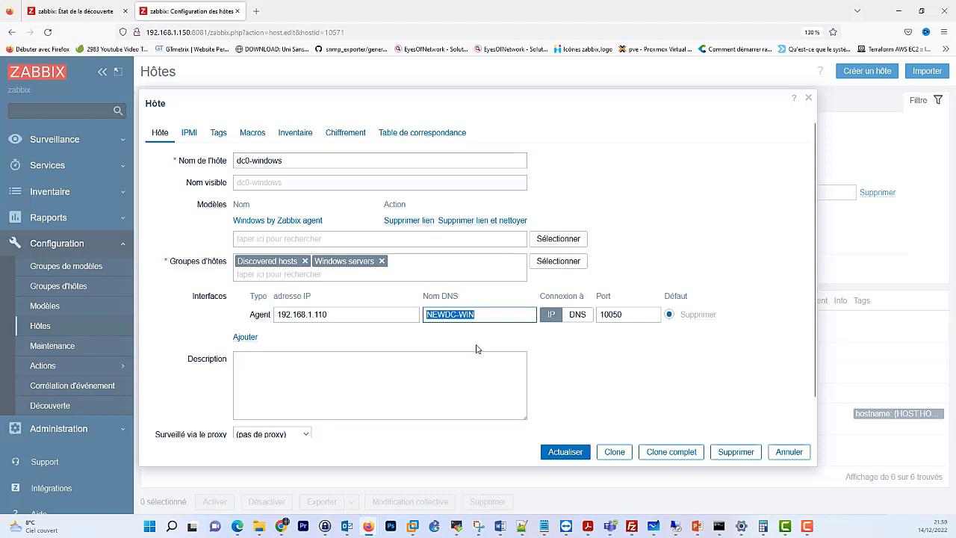
left_click(488, 315)
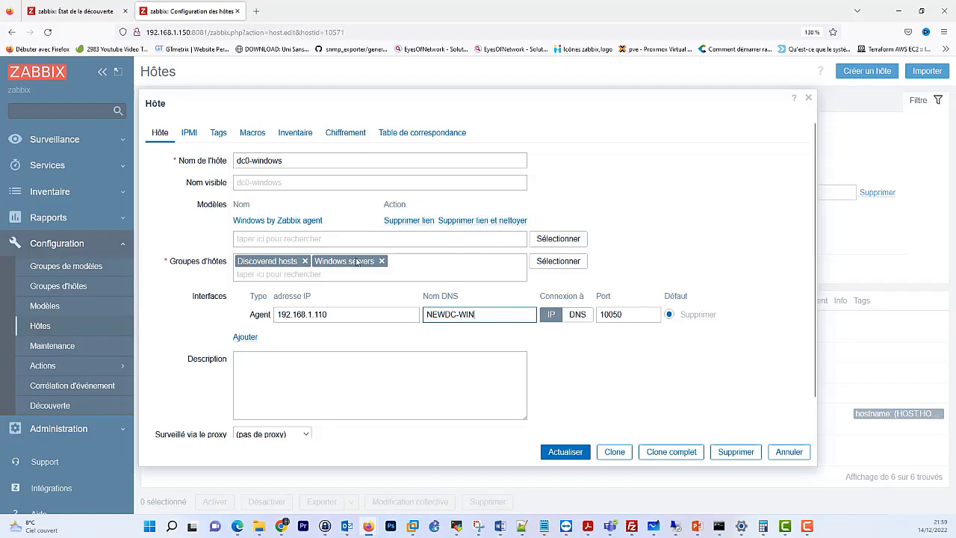
scroll(366, 396, "down", 1)
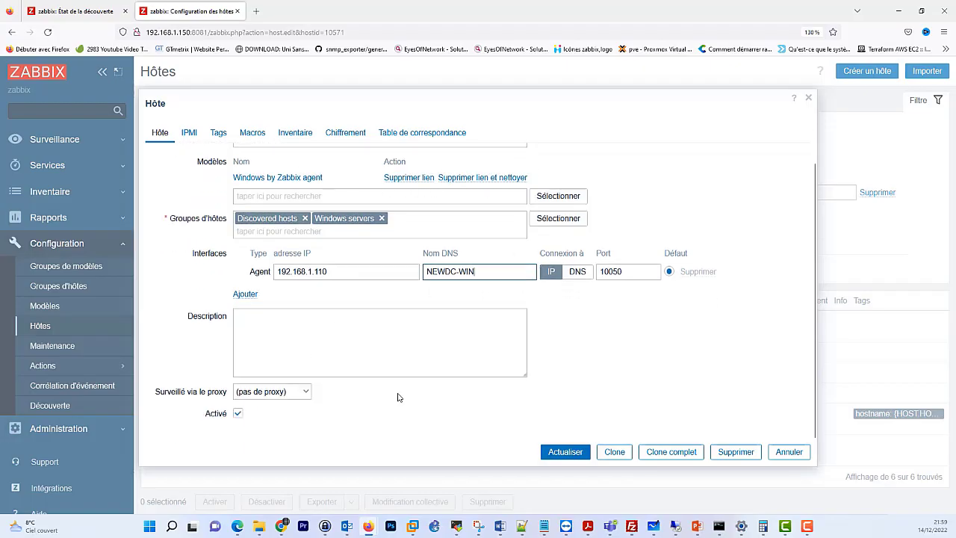
scroll(333, 366, "up", 1)
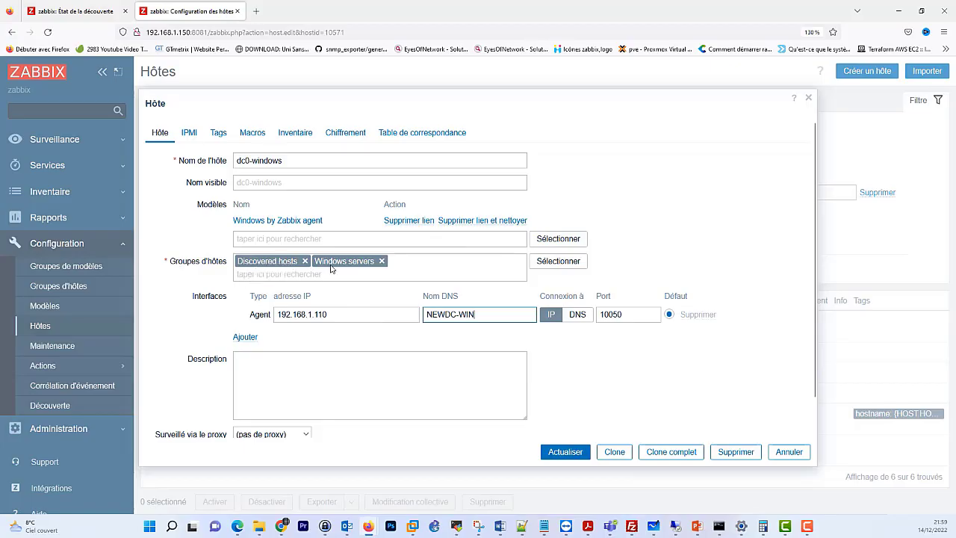
left_click(786, 452)
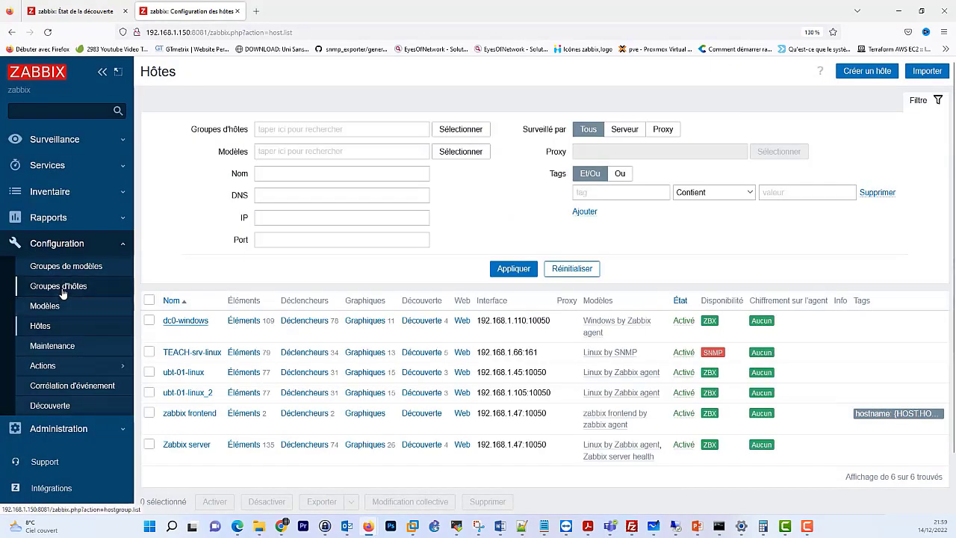
Open the host groups configuration page.
left_click(74, 289)
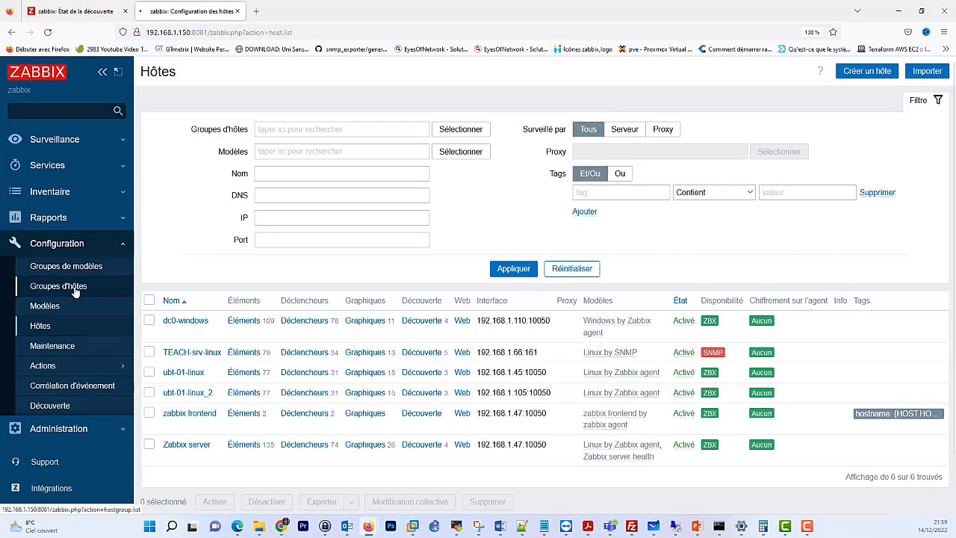